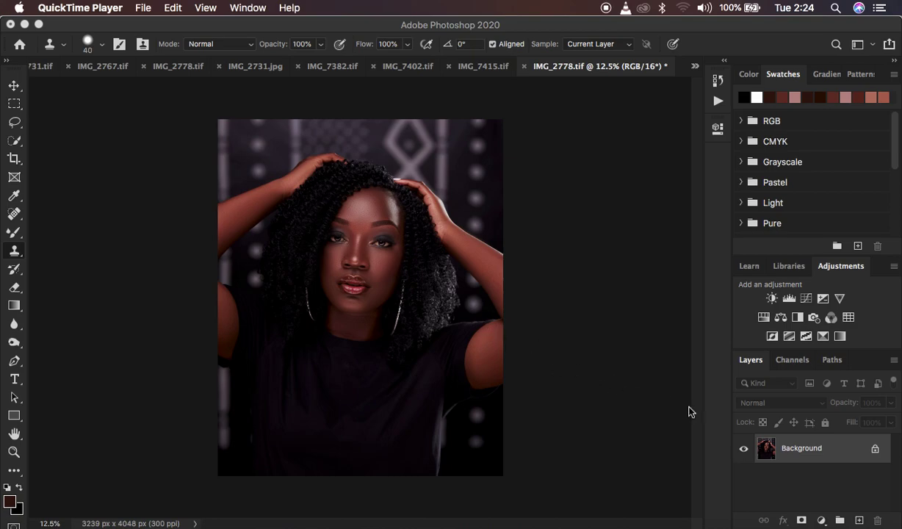
# Create a new empty layer above the Background and name it "colors"
pyautogui.click(859, 519)
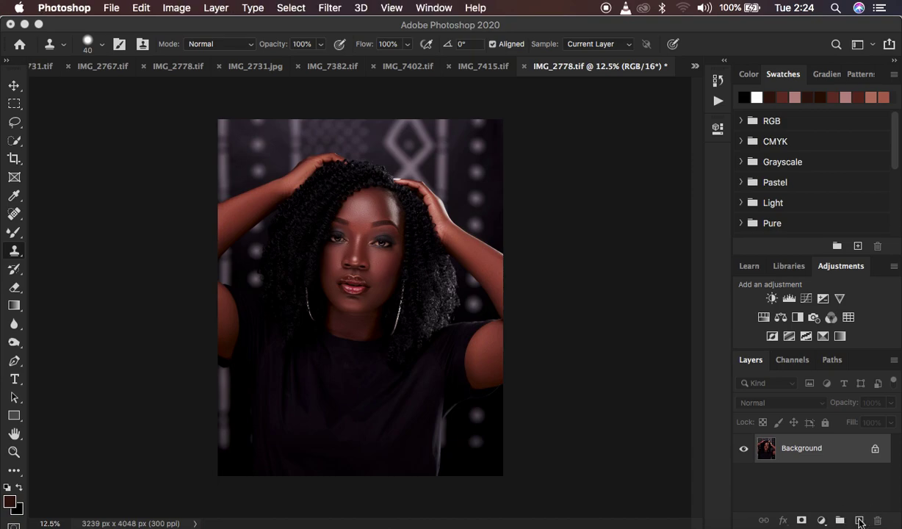
pyautogui.click(859, 520)
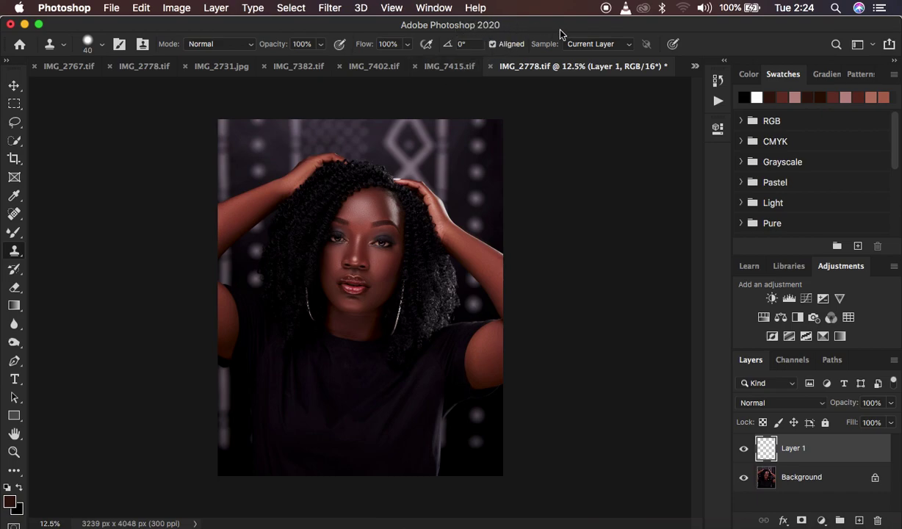
pyautogui.doubleClick(793, 447)
pyautogui.write('colors')
pyautogui.press('Return')
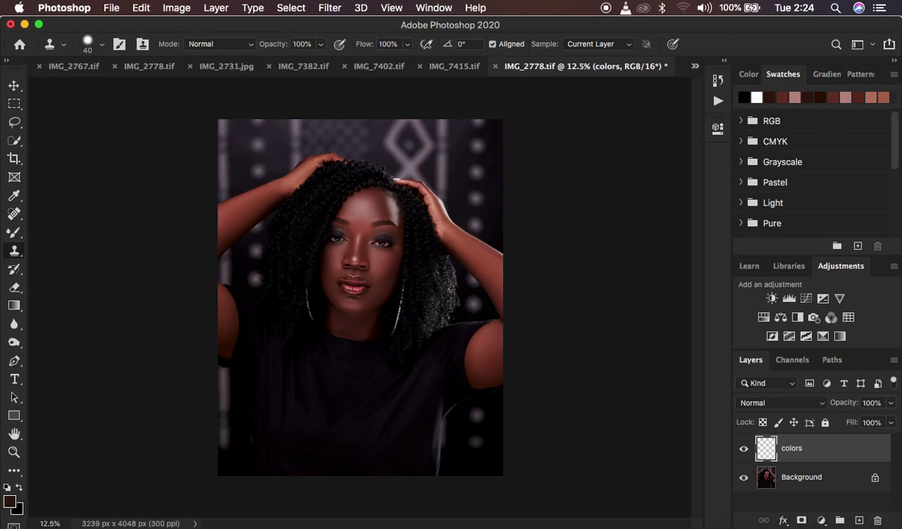
# Switch from the Mixer Brush to the regular Brush tool and set its hardness to 100%
pyautogui.click(14, 232)
pyautogui.rightClick(14, 234)
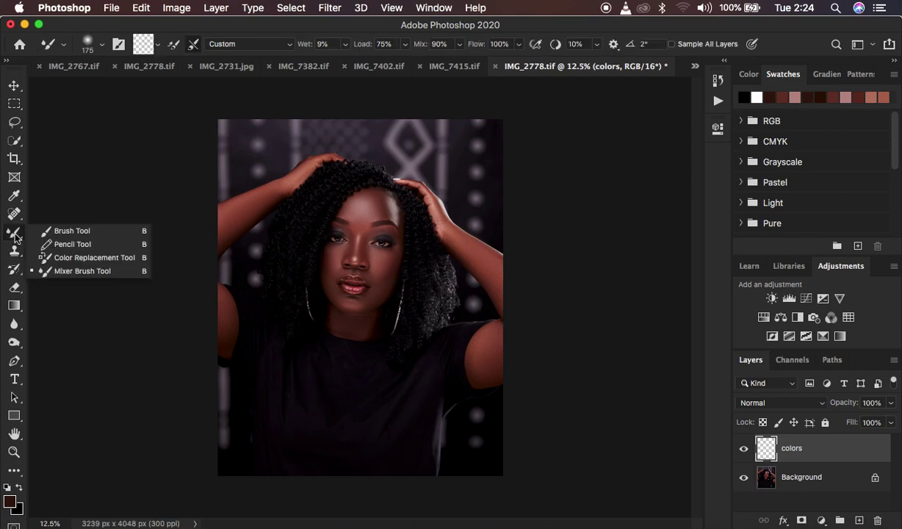
pyautogui.click(66, 230)
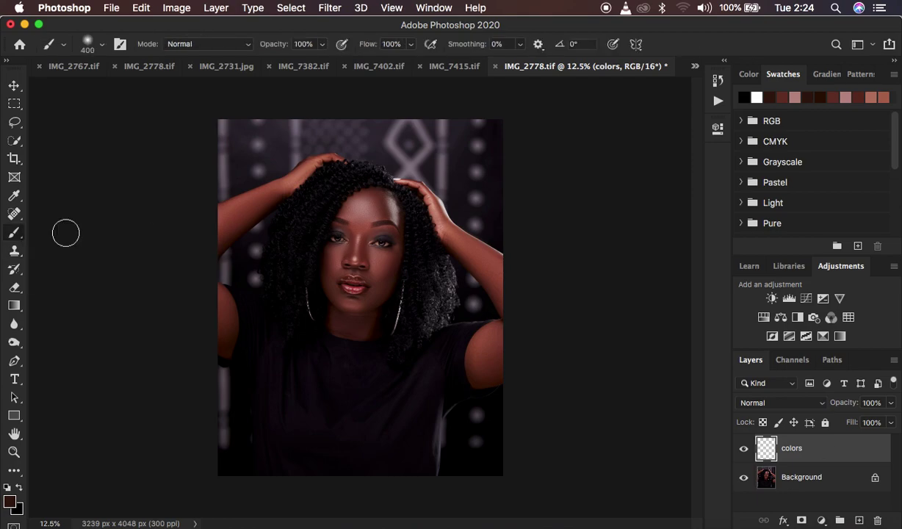
pyautogui.click(100, 50)
pyautogui.moveTo(88, 120)
pyautogui.mouseDown()
pyautogui.moveTo(197, 119)
pyautogui.moveTo(178, 121)
pyautogui.mouseUp()
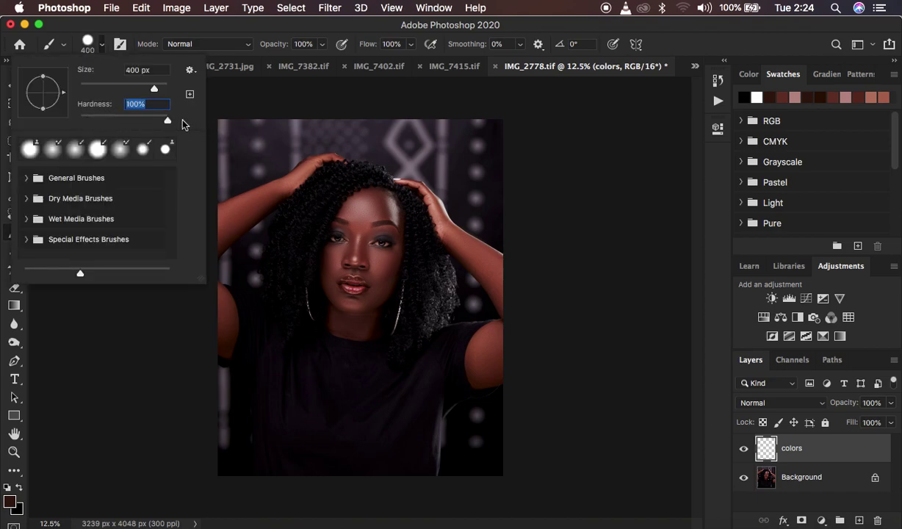
pyautogui.click(102, 48)
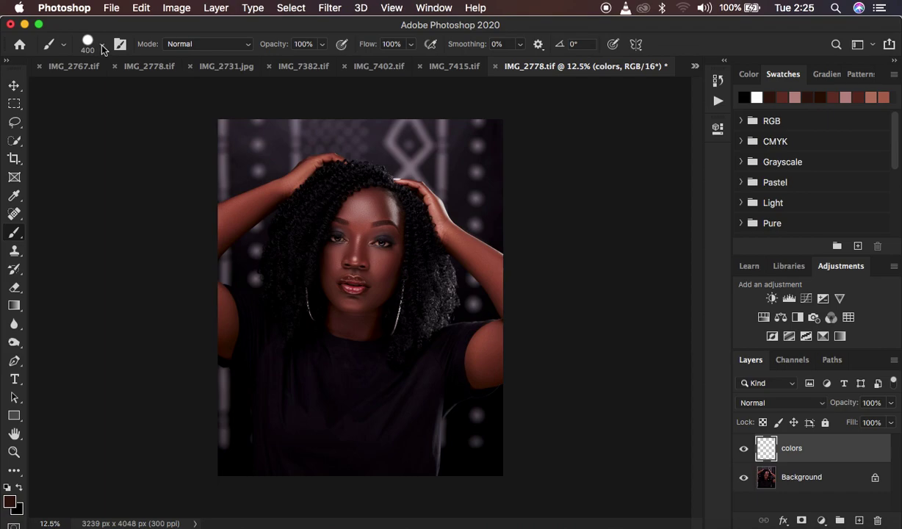
pyautogui.click(103, 48)
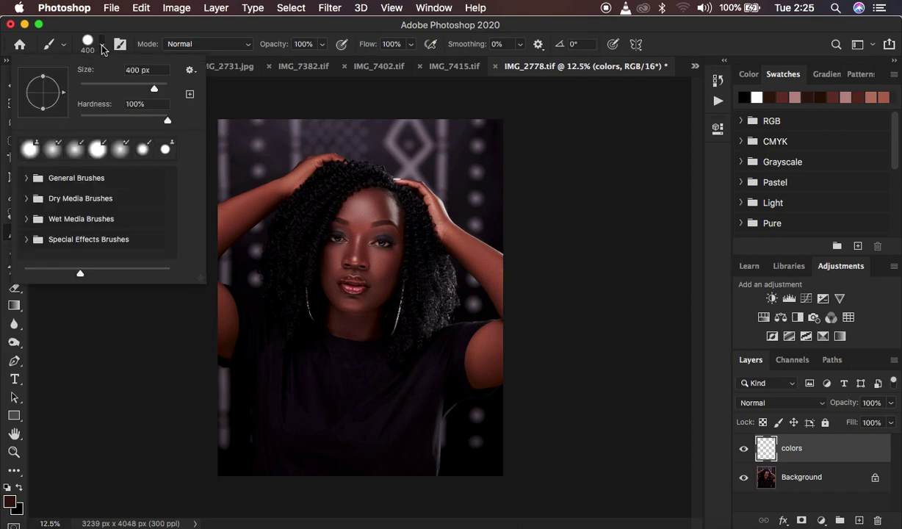
pyautogui.click(103, 48)
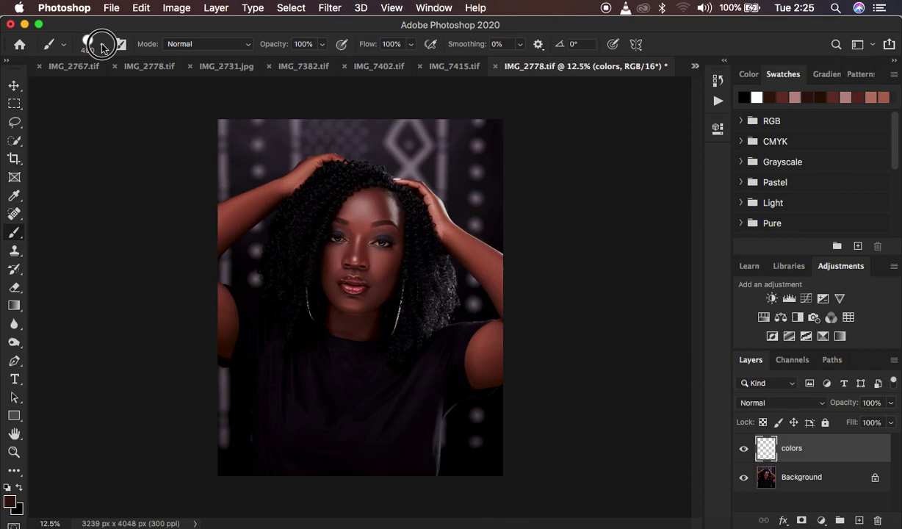
pyautogui.click(103, 47)
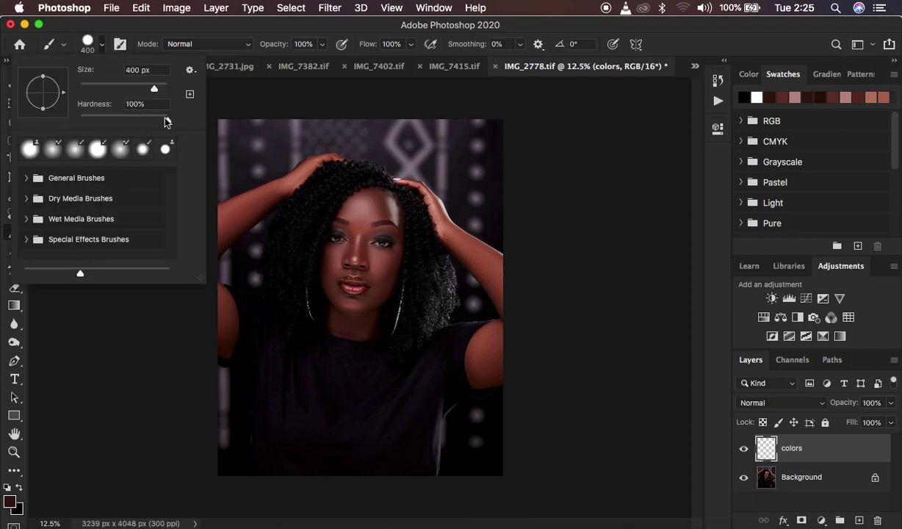
pyautogui.click(102, 45)
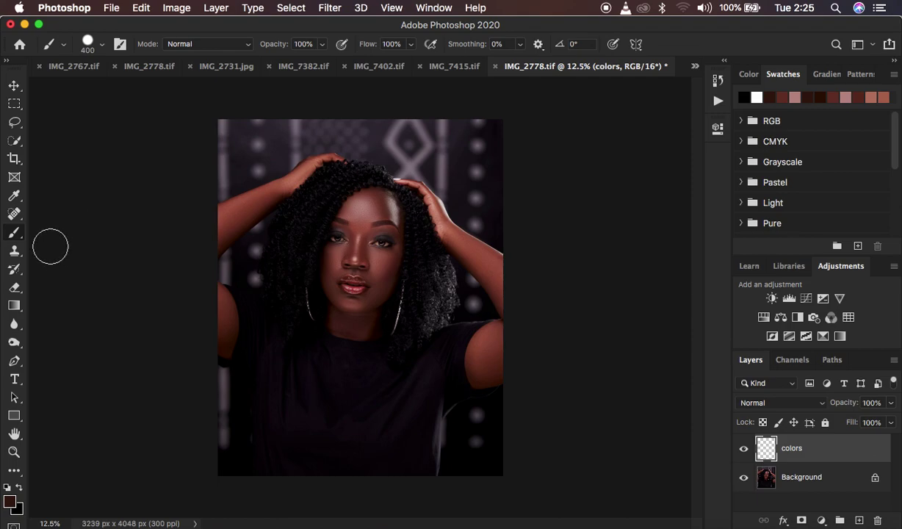
# Set the Eyedropper to a 5 by 5 Average sample size, sampling from All Layers
pyautogui.click(14, 196)
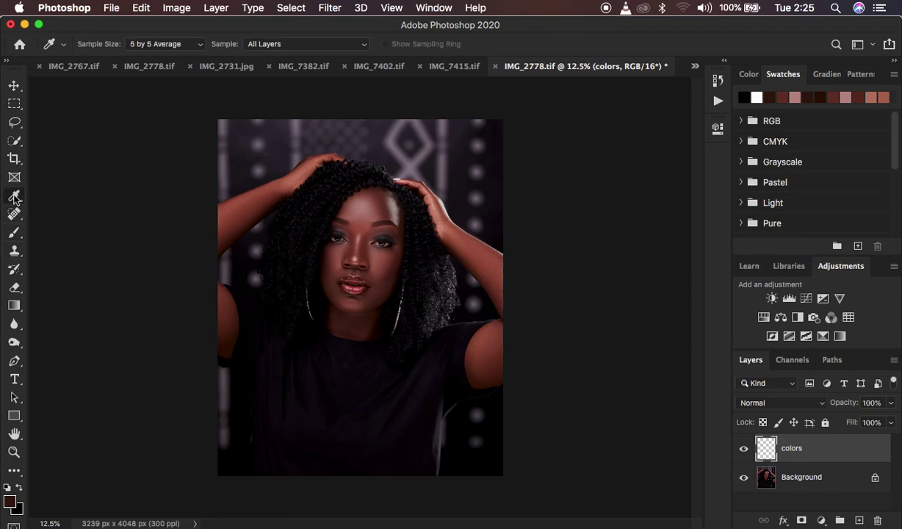
pyautogui.click(145, 46)
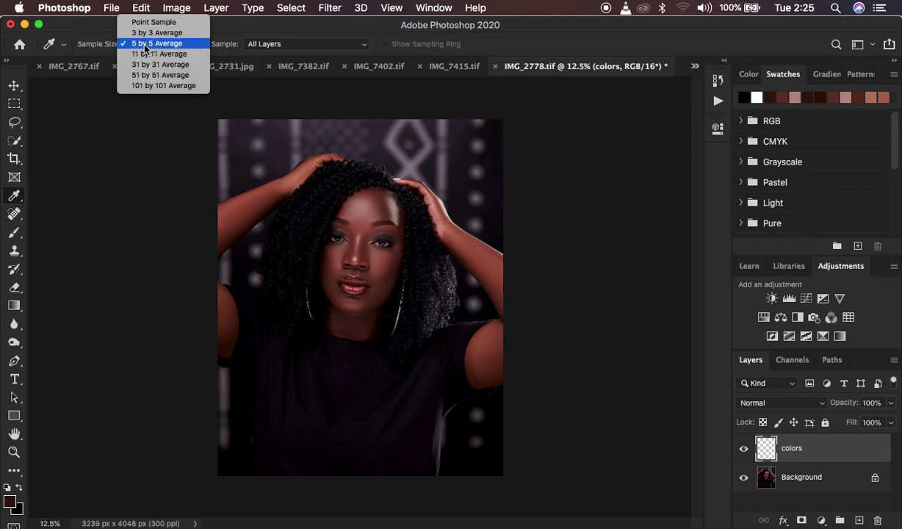
pyautogui.click(145, 46)
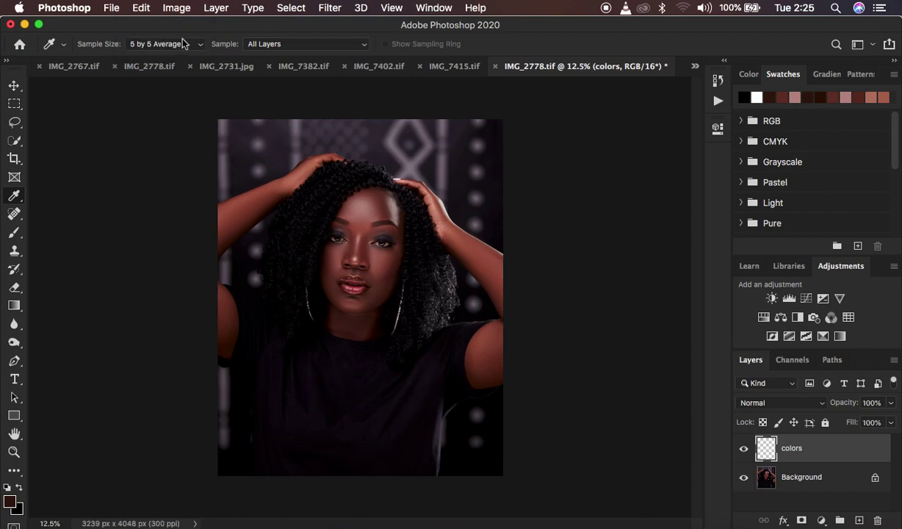
pyautogui.click(284, 45)
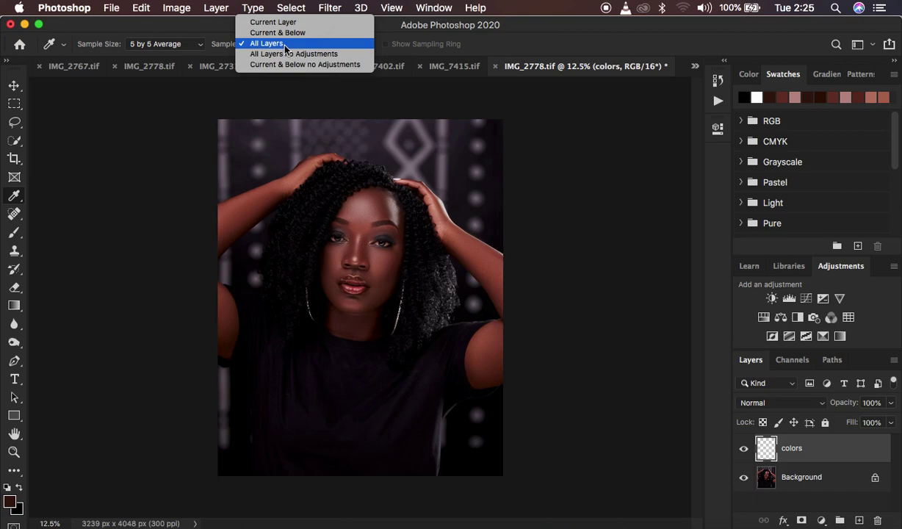
pyautogui.click(266, 45)
# With the Brush tool active, sample the pinkish highlight skin tone from the middle of the forehead as the foreground color
pyautogui.press('super+equal')
pyautogui.press('super+equal')
pyautogui.press('super+equal')
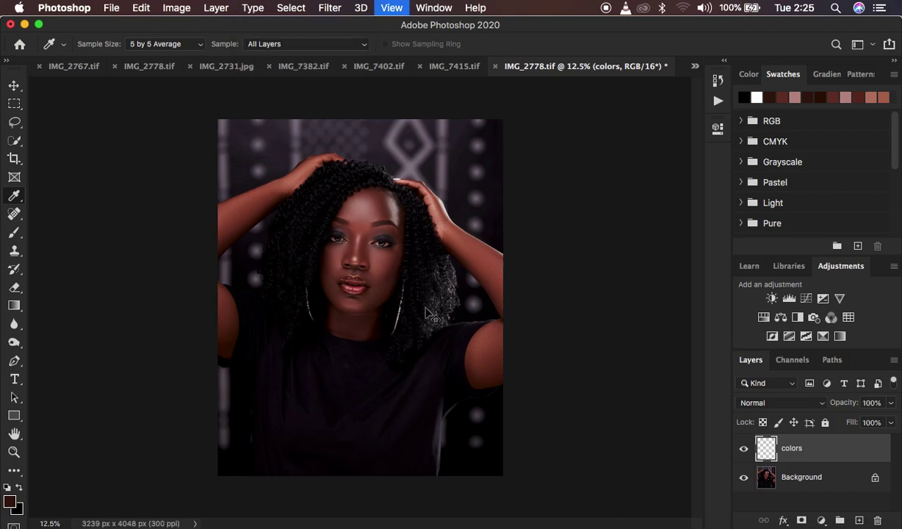
pyautogui.press('super+equal')
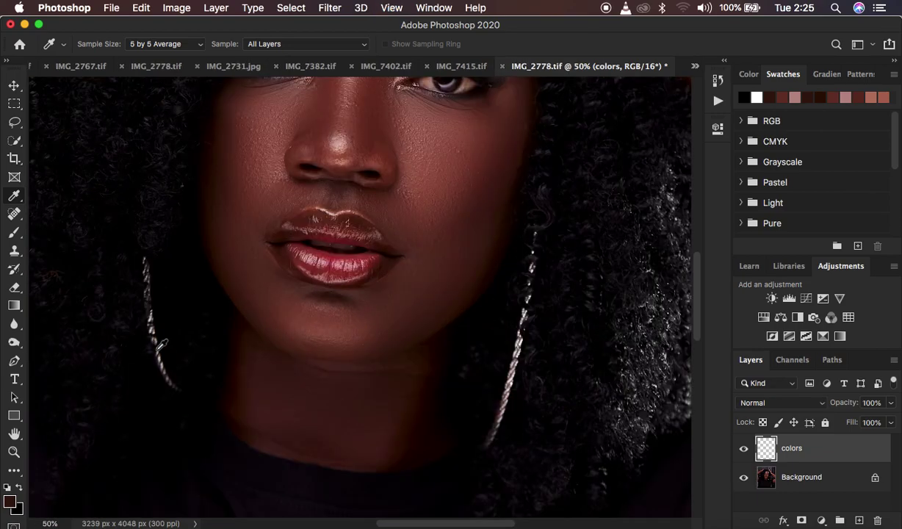
pyautogui.click(14, 232)
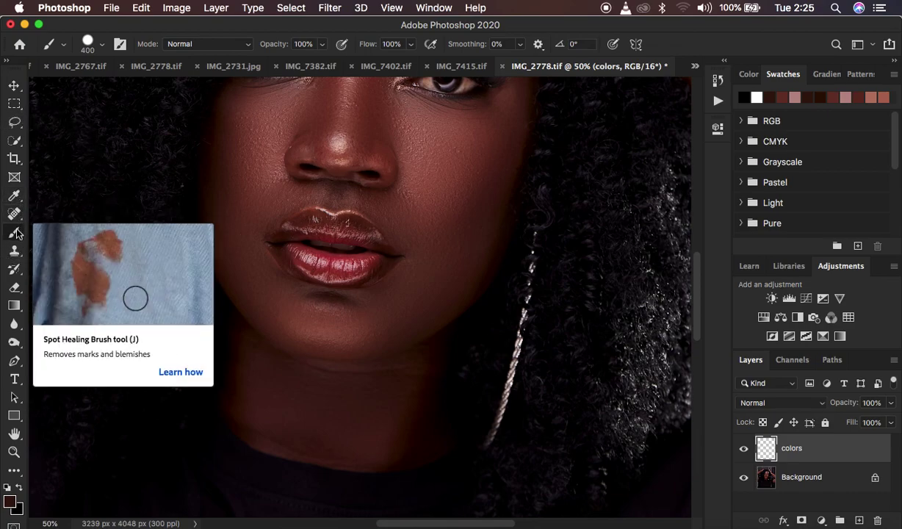
pyautogui.scroll(10, 457, 208)
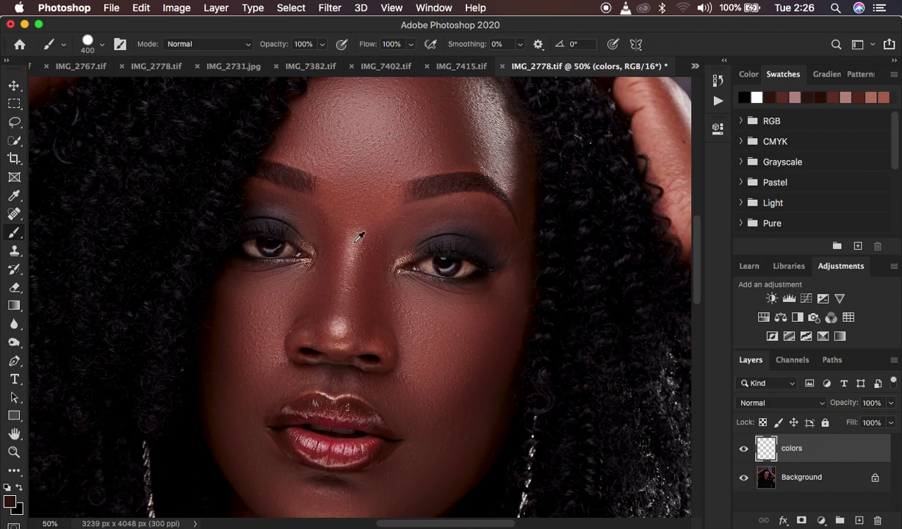
pyautogui.keyDown('alt'); pyautogui.click(366, 119); pyautogui.keyUp('alt')
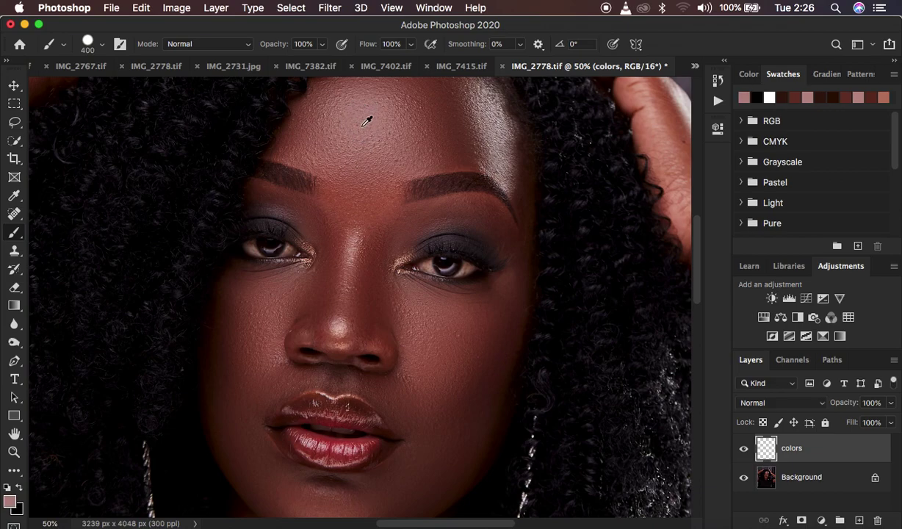
pyautogui.keyDown('alt'); pyautogui.click(364, 119); pyautogui.keyUp('alt')
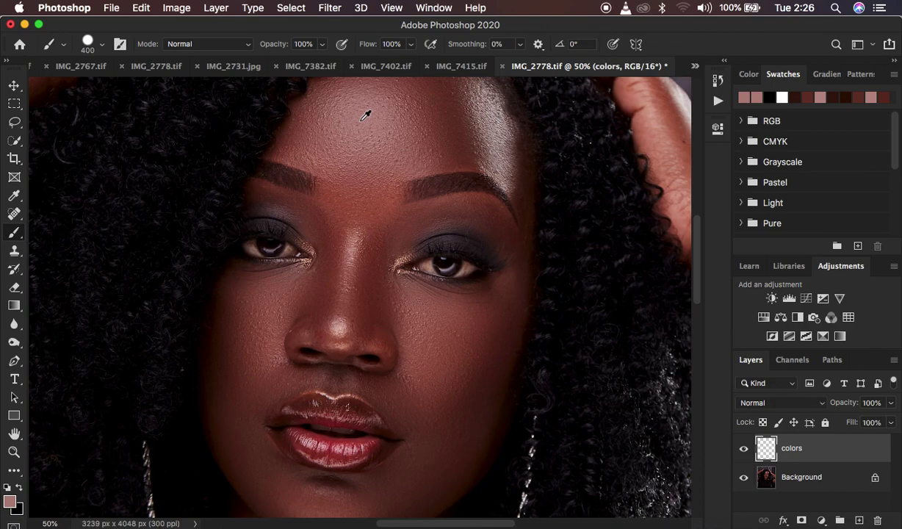
pyautogui.keyDown('alt'); pyautogui.click(365, 115); pyautogui.keyUp('alt')
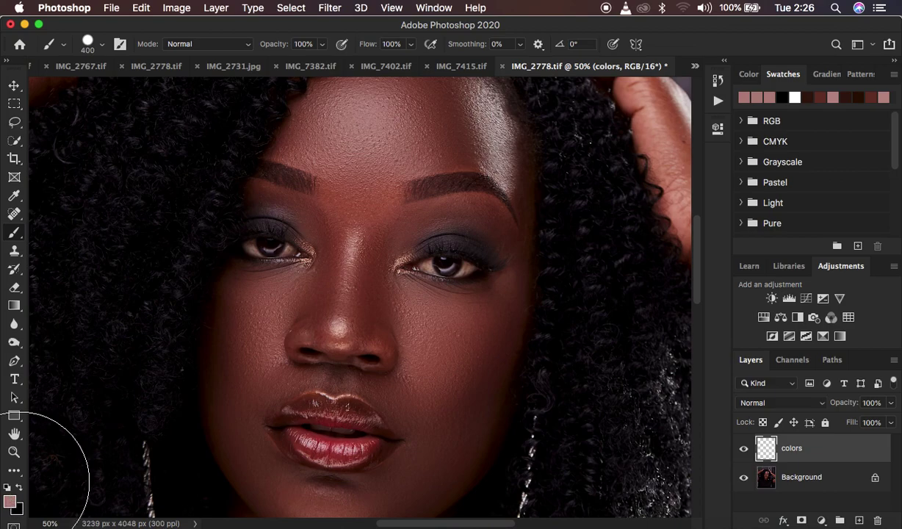
# Paint a horizontal swatch of the highlight tone beside the head, from the raised hand to the photo's edge
pyautogui.press('super+minus')
pyautogui.press('super+minus')
pyautogui.press('super+minus')
pyautogui.press('super+minus')
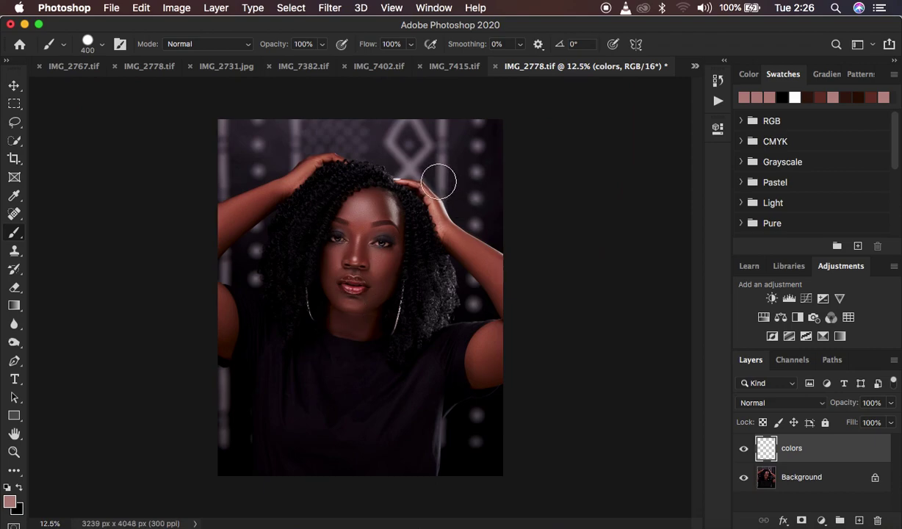
pyautogui.moveTo(435, 182); pyautogui.dragTo(506, 182)
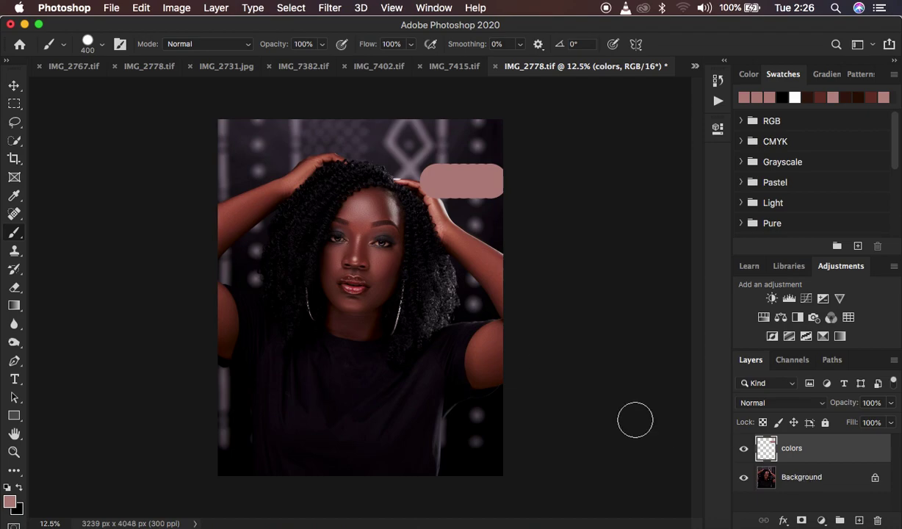
# Sample the reddish-brown midtone from the forehead and paint a horizontal swatch of it directly below the highlight swatch
pyautogui.press('super+h')
pyautogui.press('super+equal')
pyautogui.press('super+equal')
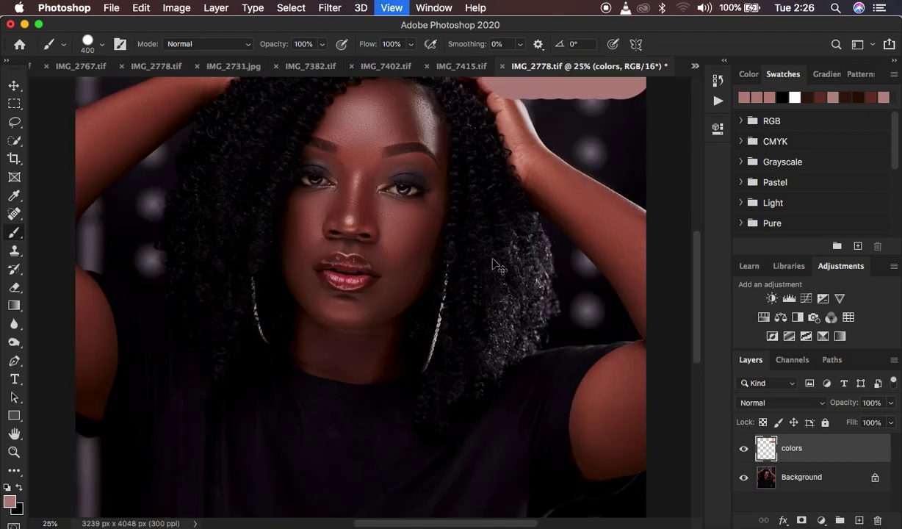
pyautogui.press('super+equal')
pyautogui.scroll(5, 492, 259)
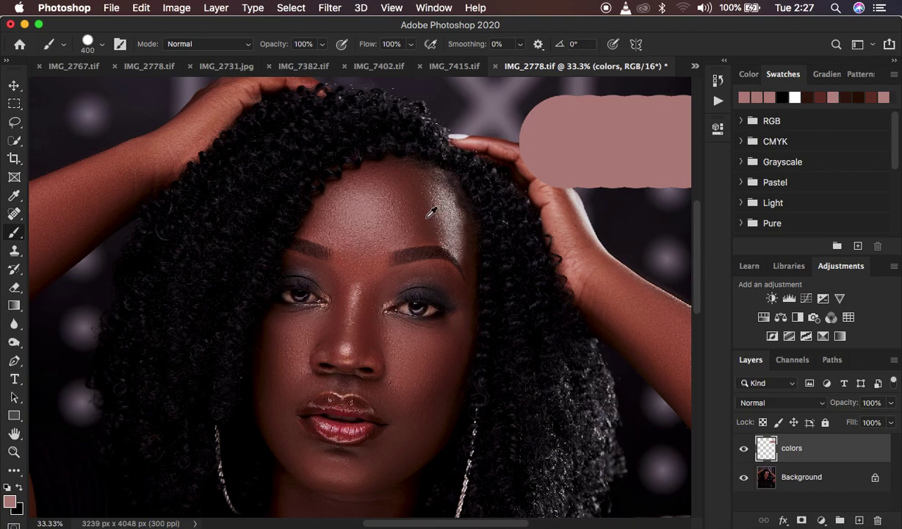
pyautogui.keyDown('alt'); pyautogui.click(431, 213); pyautogui.keyUp('alt')
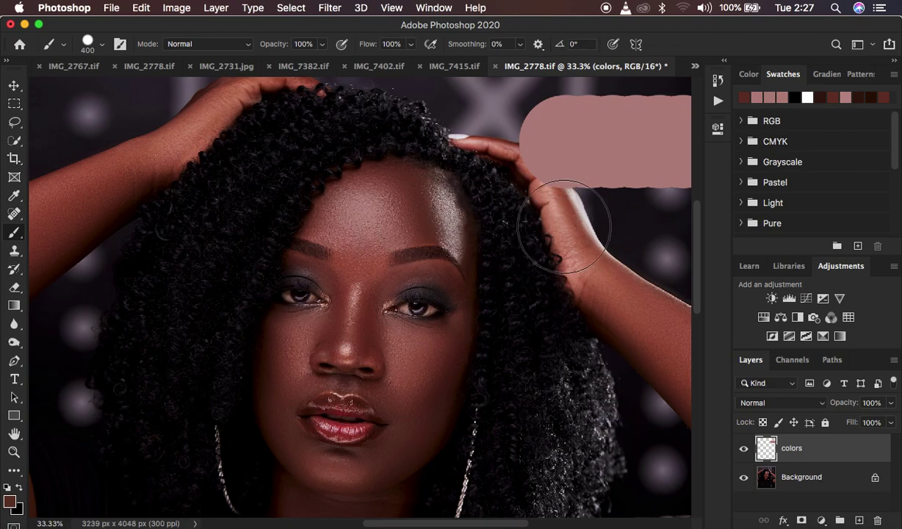
pyautogui.moveTo(562, 228); pyautogui.dragTo(705, 225)
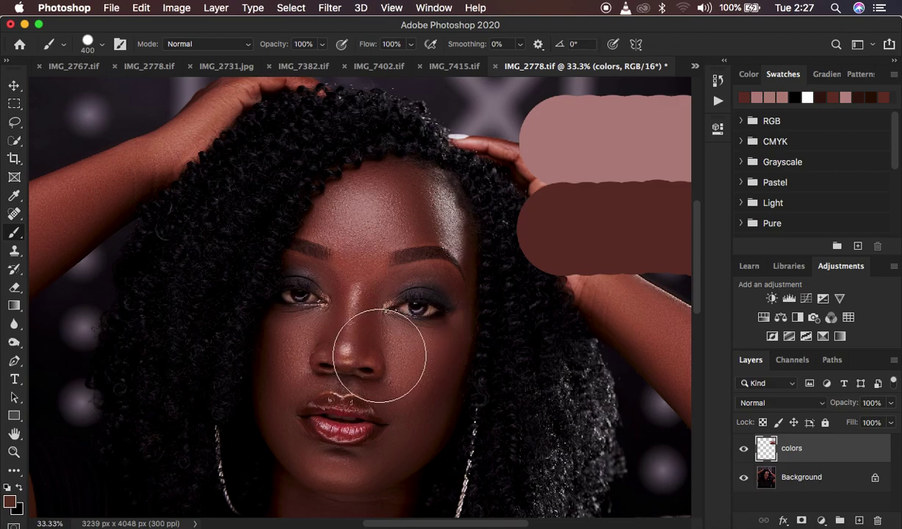
# Sample the dark brown shadow tone from the cheek's outer edge and paint a third swatch directly below the midtone swatch
pyautogui.scroll(-5, 341, 362)
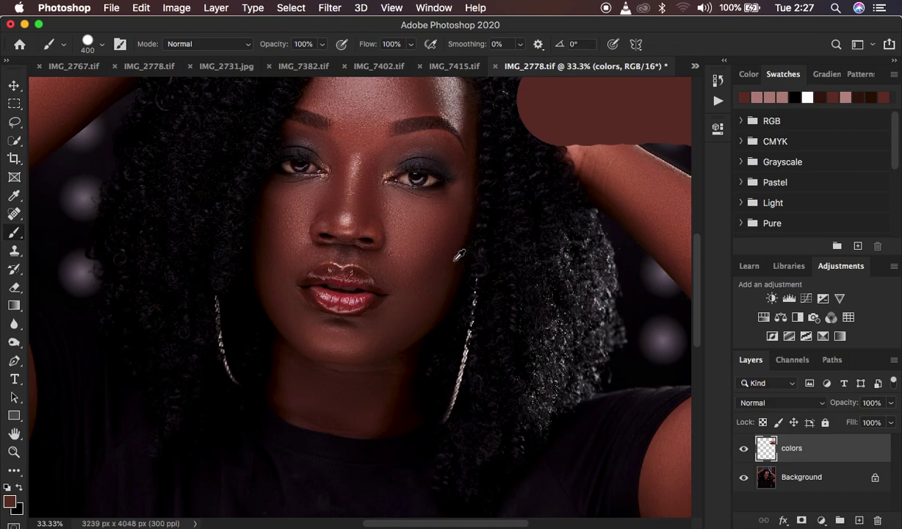
pyautogui.keyDown('alt'); pyautogui.click(453, 263); pyautogui.keyUp('alt')
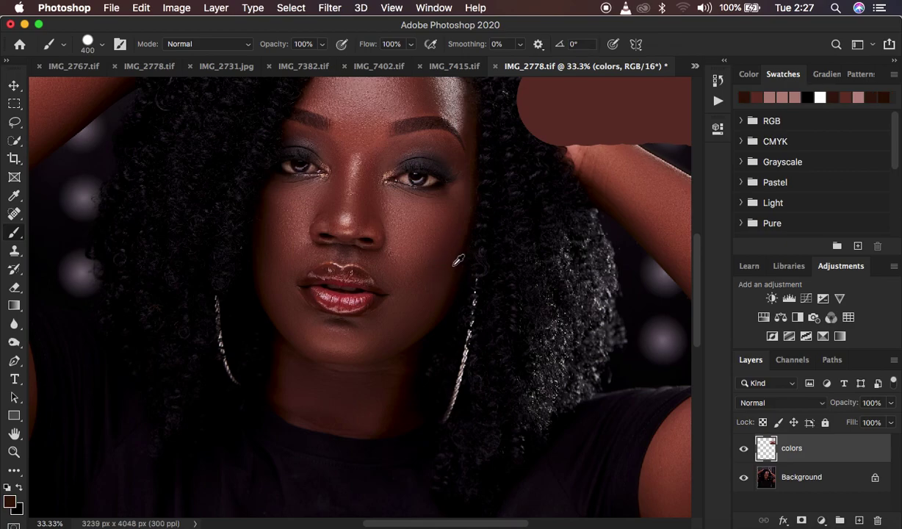
pyautogui.keyDown('alt'); pyautogui.click(561, 186); pyautogui.keyUp('alt')
pyautogui.moveTo(560, 186)
pyautogui.mouseDown()
pyautogui.moveTo(670, 171)
pyautogui.moveTo(684, 181)
pyautogui.moveTo(577, 211)
pyautogui.mouseUp()
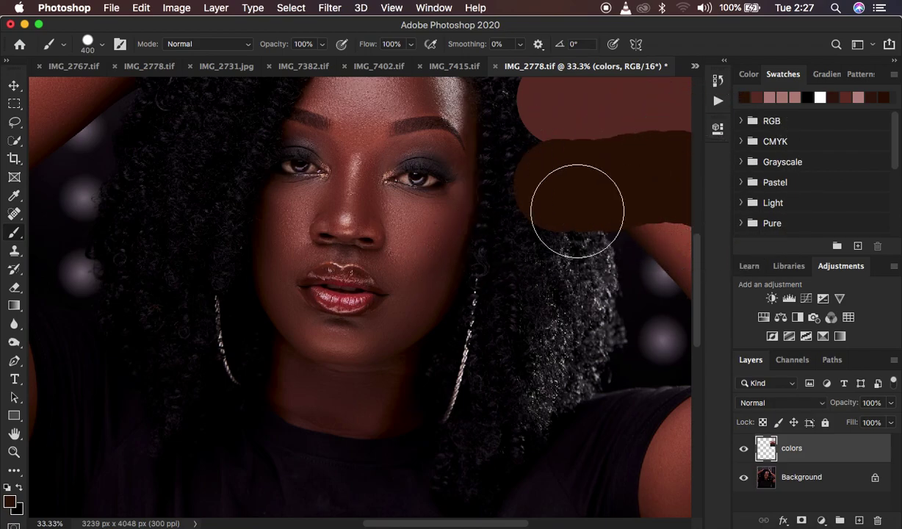
pyautogui.press('super+minus')
pyautogui.press('super+minus')
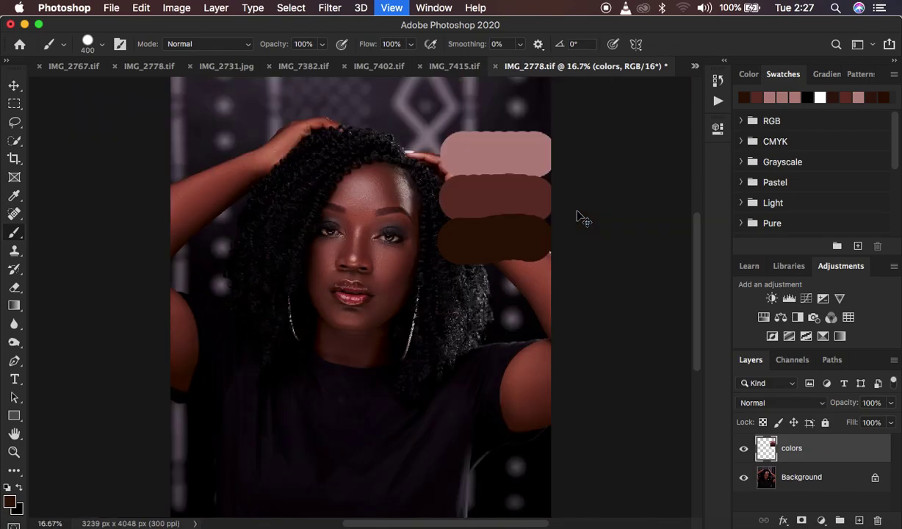
pyautogui.press('super+minus')
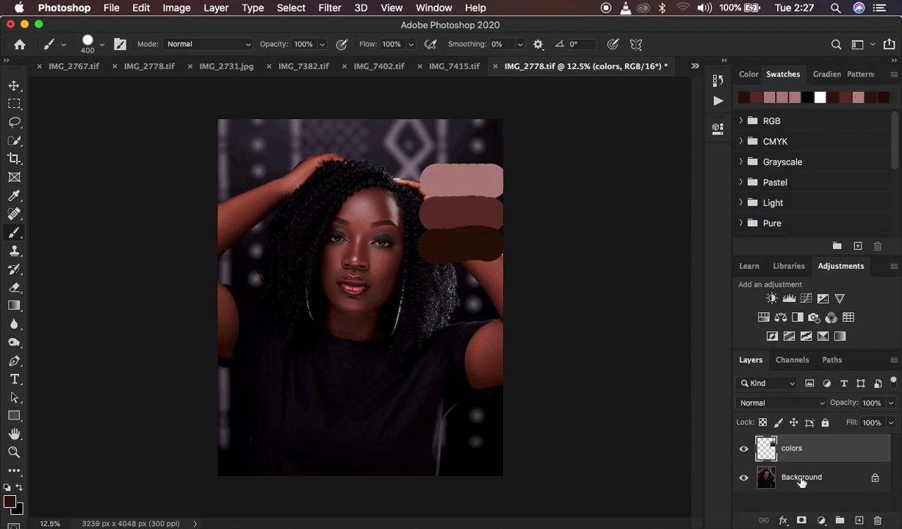
# Add a Gradient Map adjustment layer directly above the Background layer and make its adjustment, not its mask, active
pyautogui.click(811, 480)
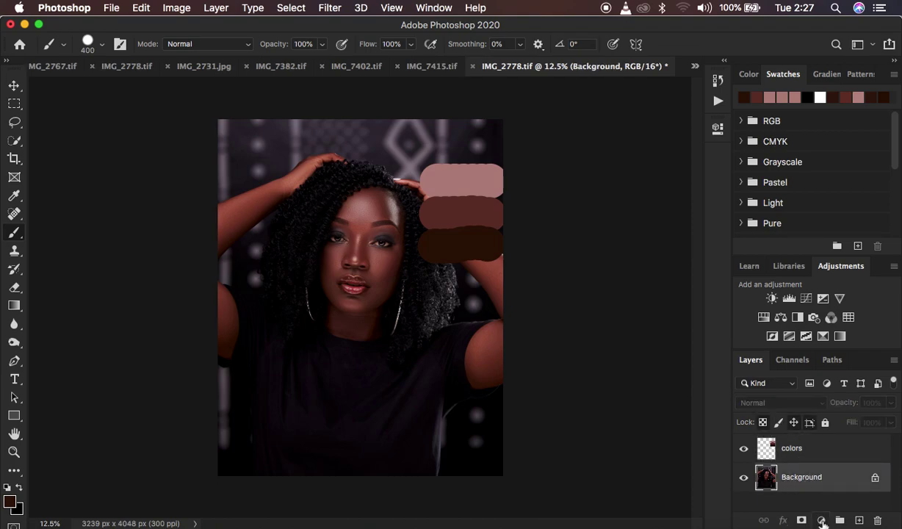
pyautogui.click(821, 520)
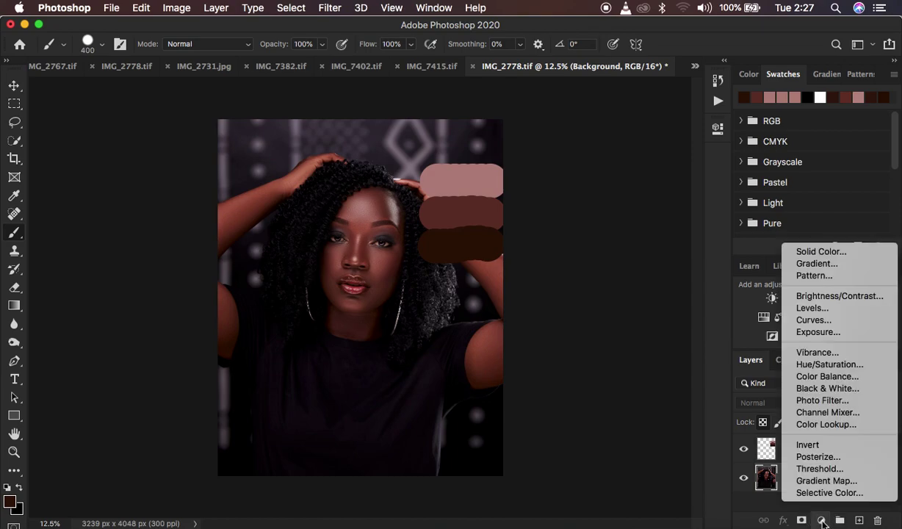
pyautogui.click(817, 482)
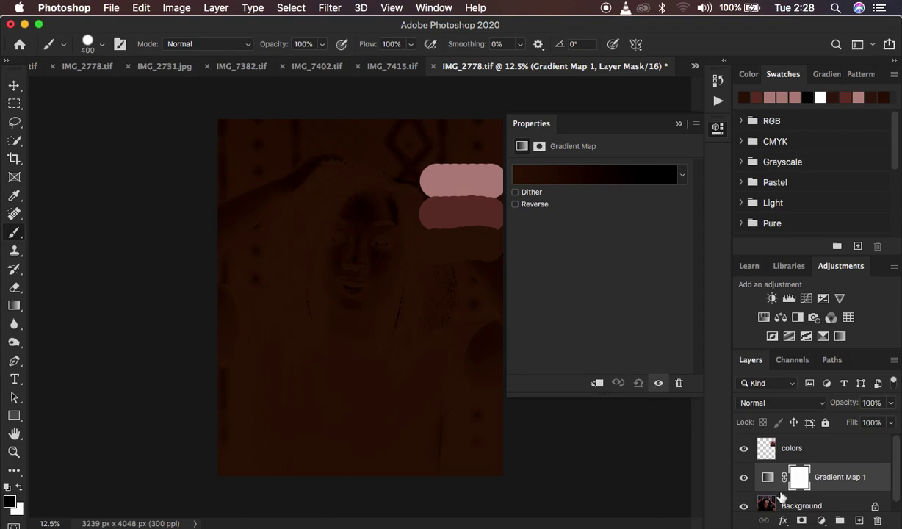
pyautogui.click(768, 479)
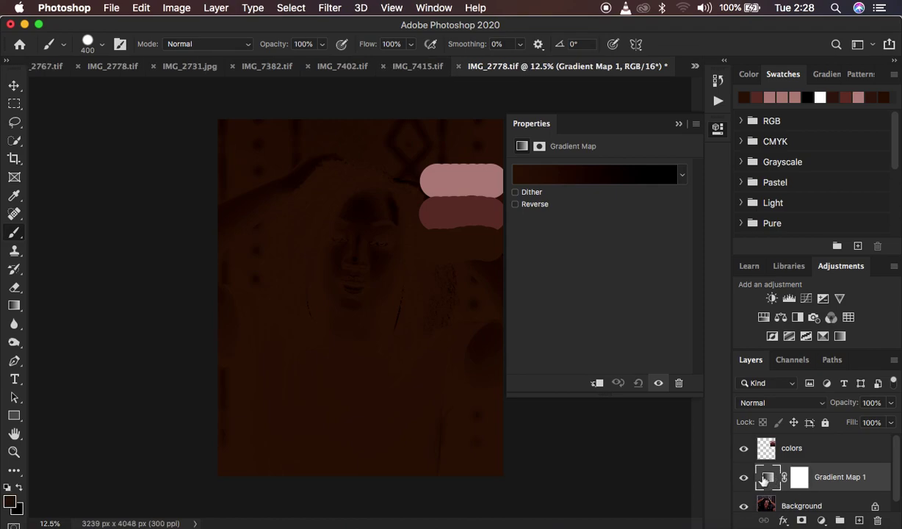
pyautogui.click(799, 478)
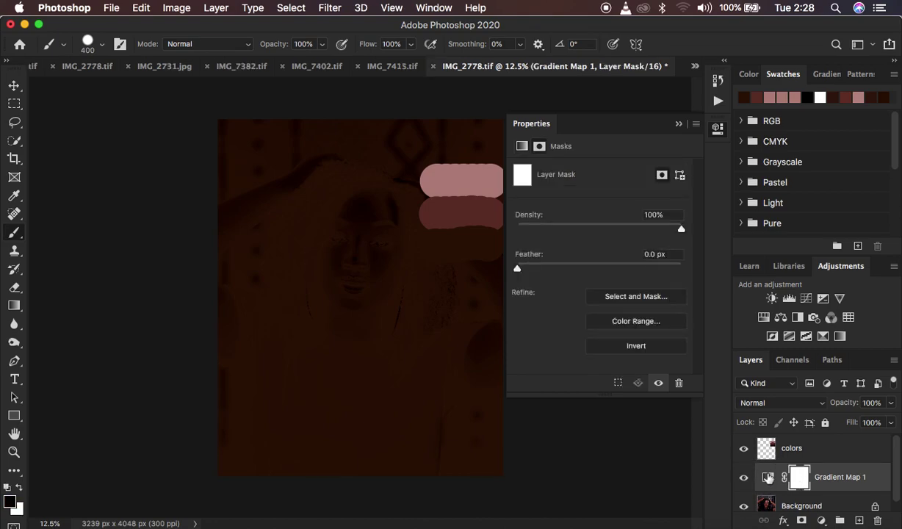
pyautogui.click(768, 478)
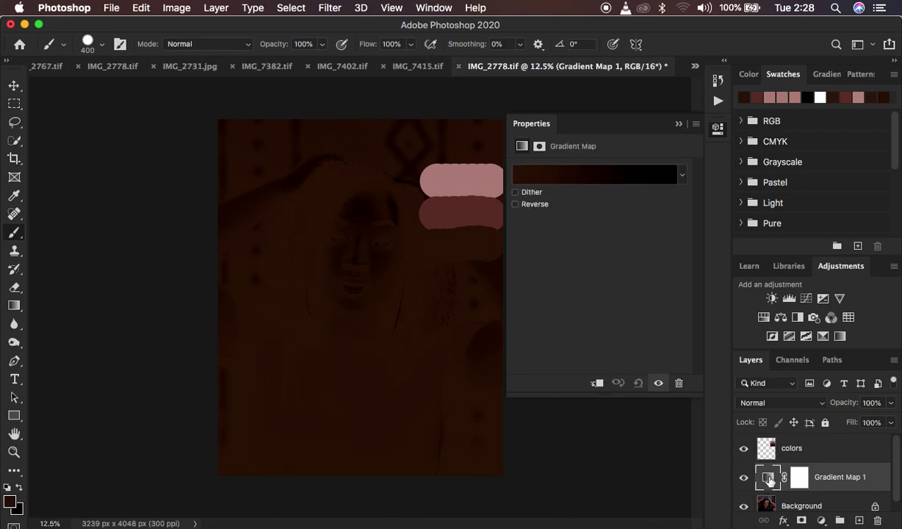
# In the map's gradient, recolor the end stop with the pinkish highlight swatch and set its location to 66%
pyautogui.click(571, 178)
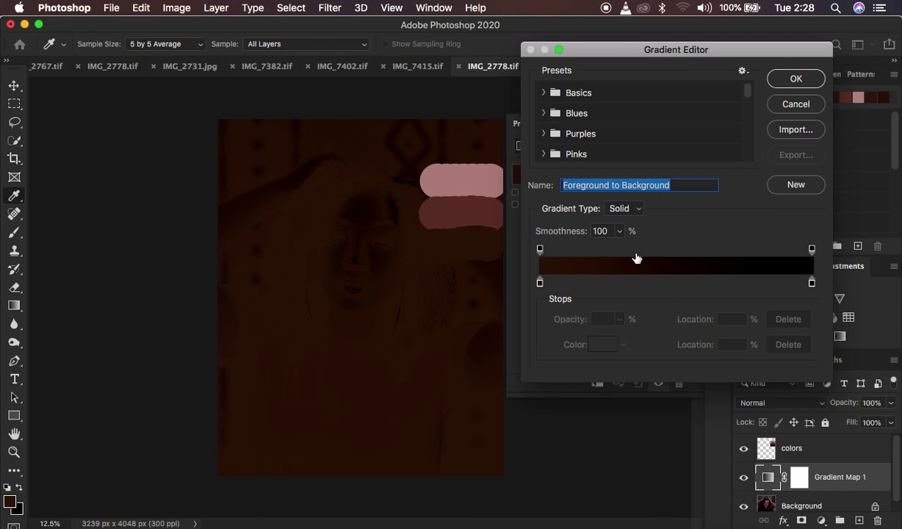
pyautogui.click(811, 283)
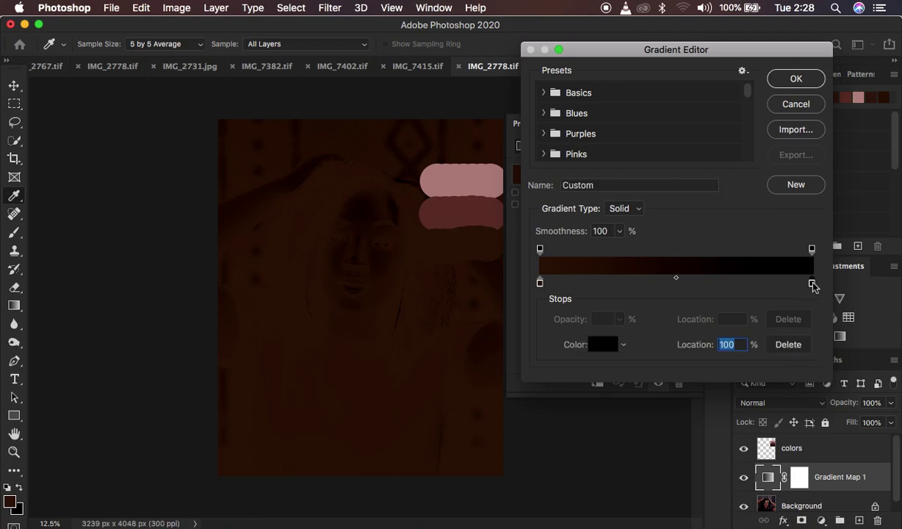
pyautogui.doubleClick(811, 283)
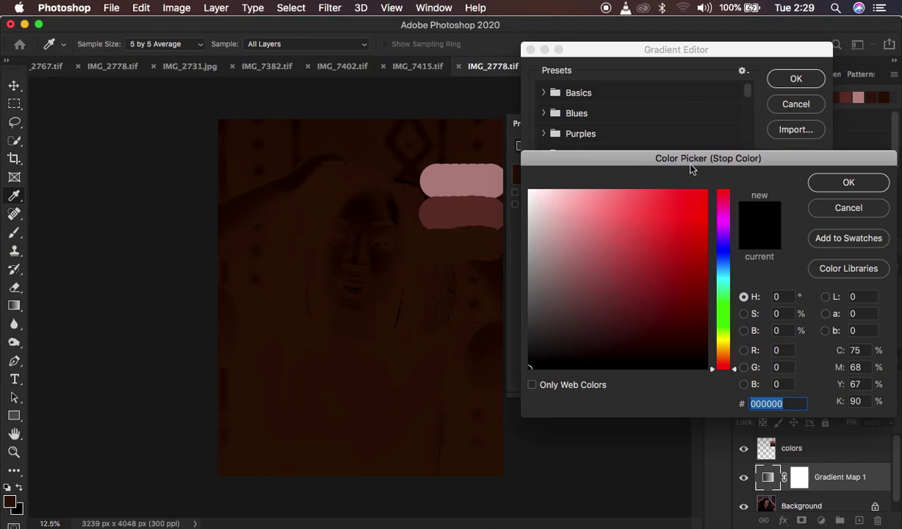
pyautogui.click(469, 176)
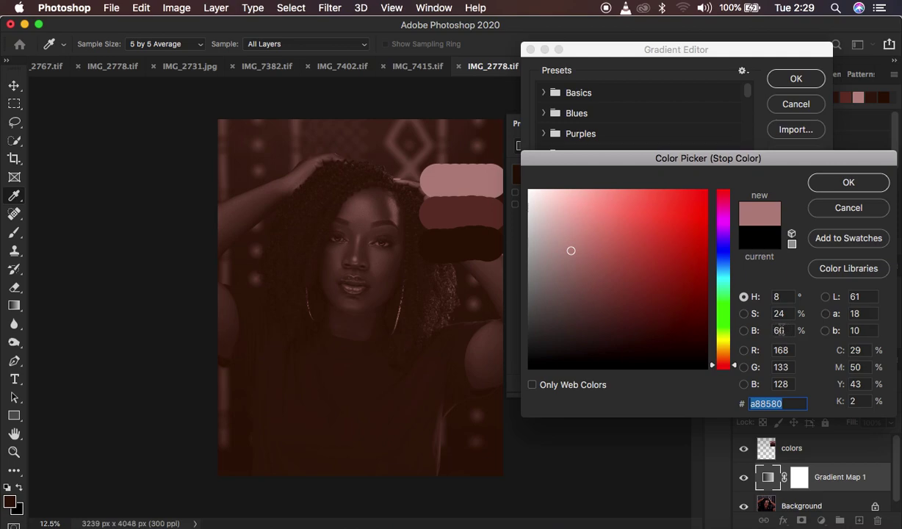
pyautogui.click(838, 187)
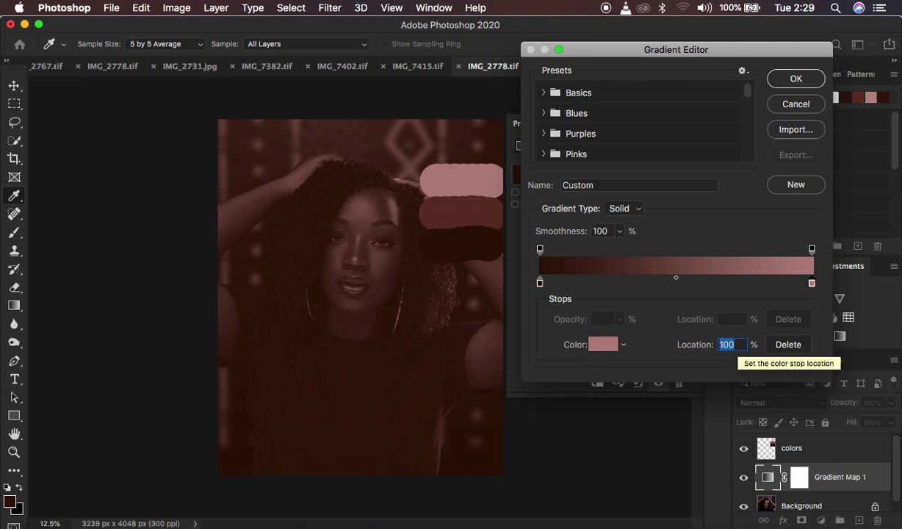
pyautogui.write('66')
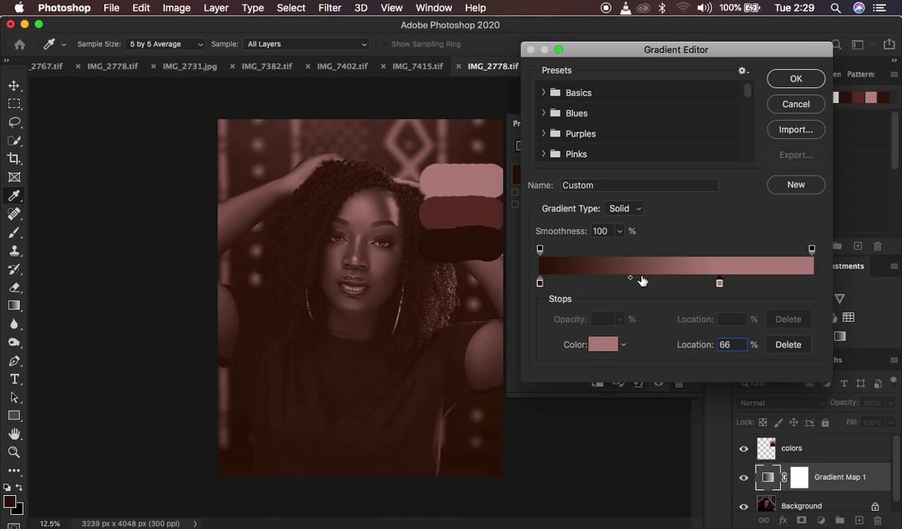
# Add a middle color stop at about 37% on the gradient and color it with the reddish-brown midtone swatch
pyautogui.click(640, 282)
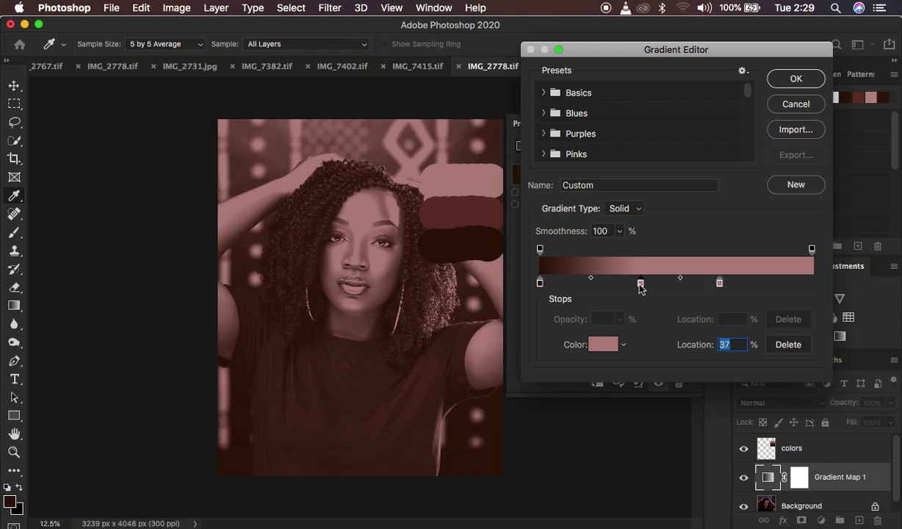
pyautogui.doubleClick(641, 283)
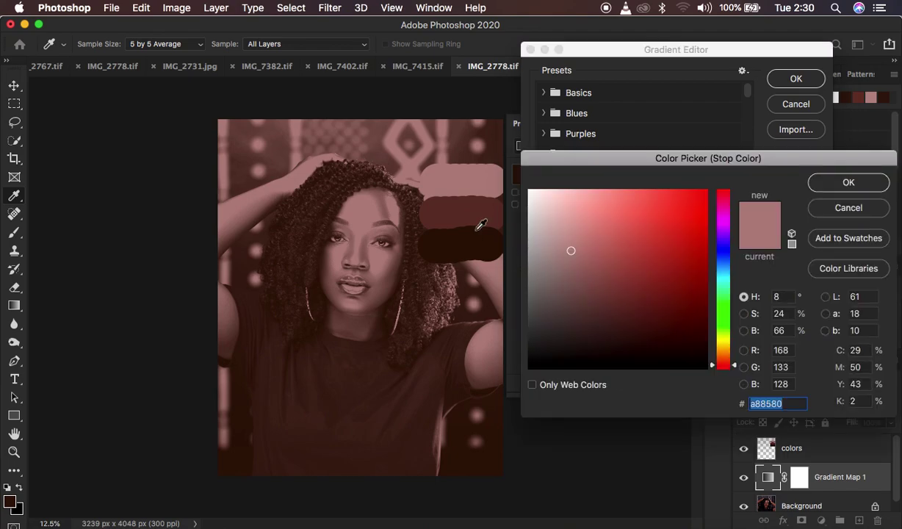
pyautogui.click(459, 210)
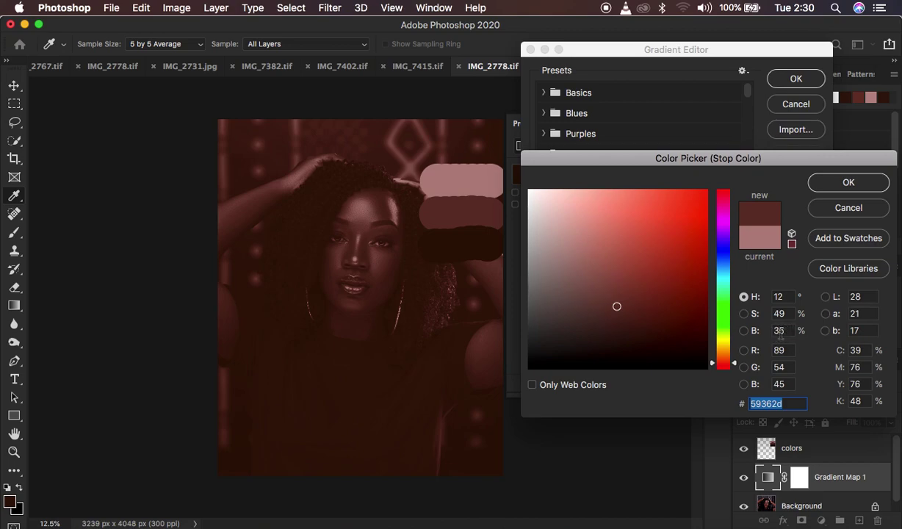
pyautogui.click(841, 183)
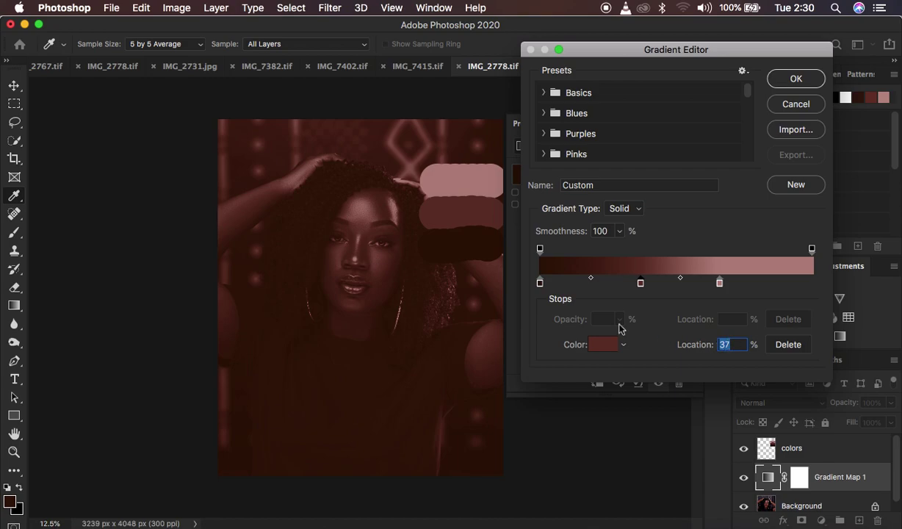
# Color the gradient's start stop with the dark brown shadow swatch, set its location to 18%, and accept the gradient
pyautogui.doubleClick(540, 283)
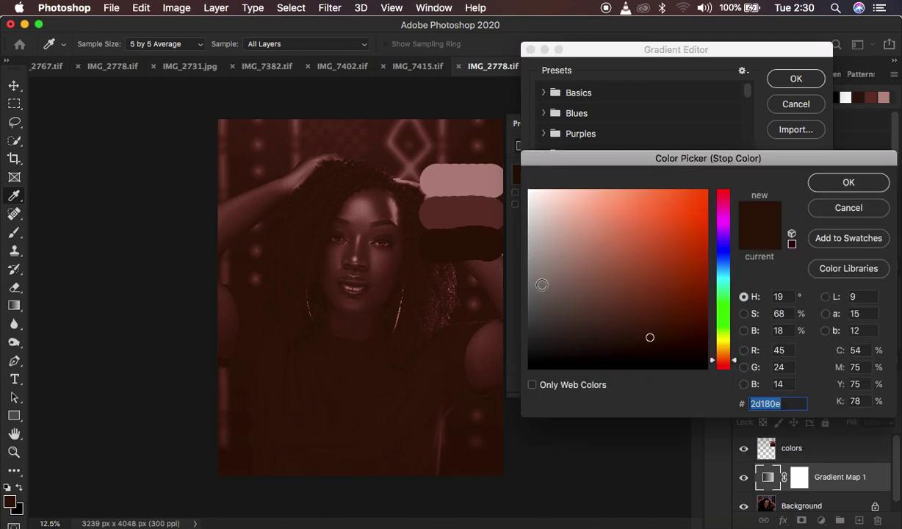
pyautogui.click(469, 244)
pyautogui.click(844, 183)
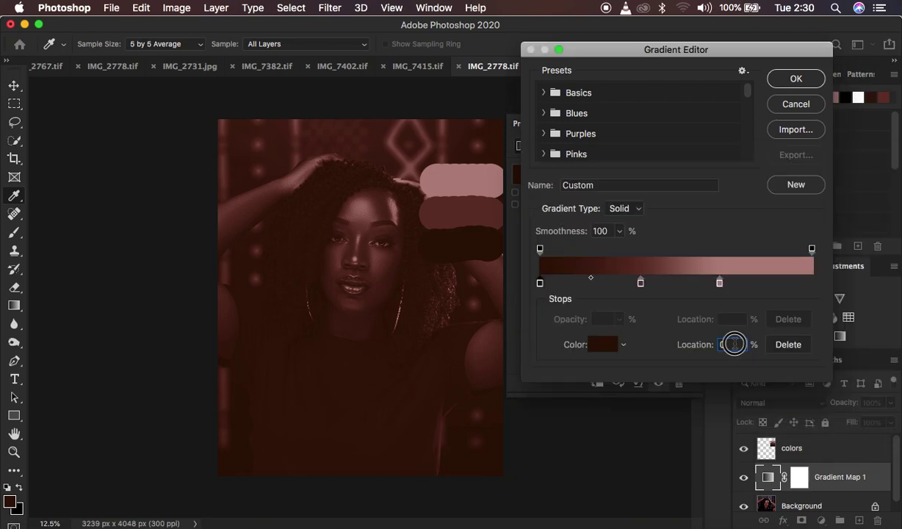
pyautogui.write('18')
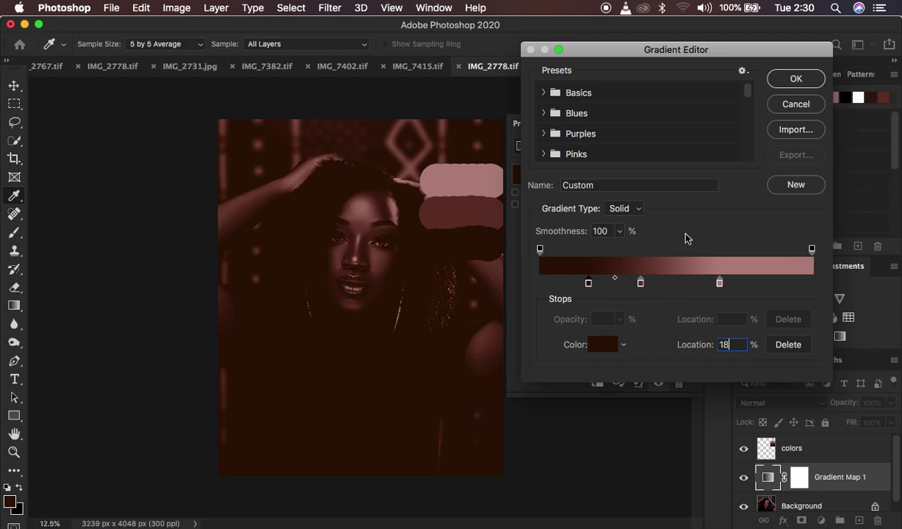
pyautogui.click(783, 82)
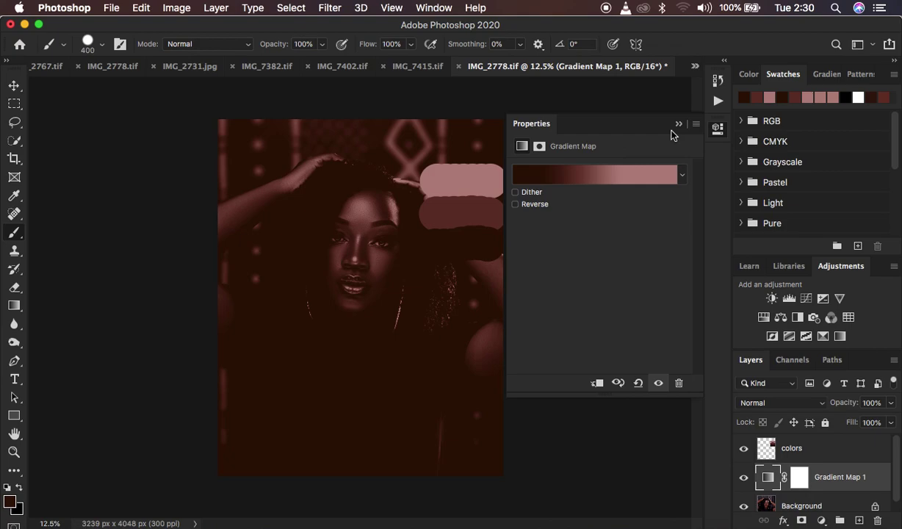
# Hide the colors layer and set the Gradient Map layer's blend mode to Color
pyautogui.press('super+minus')
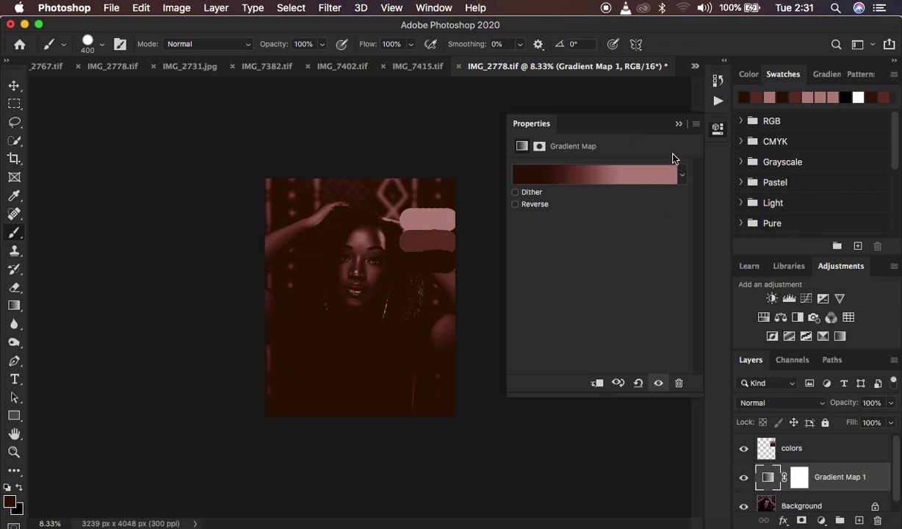
pyautogui.click(679, 123)
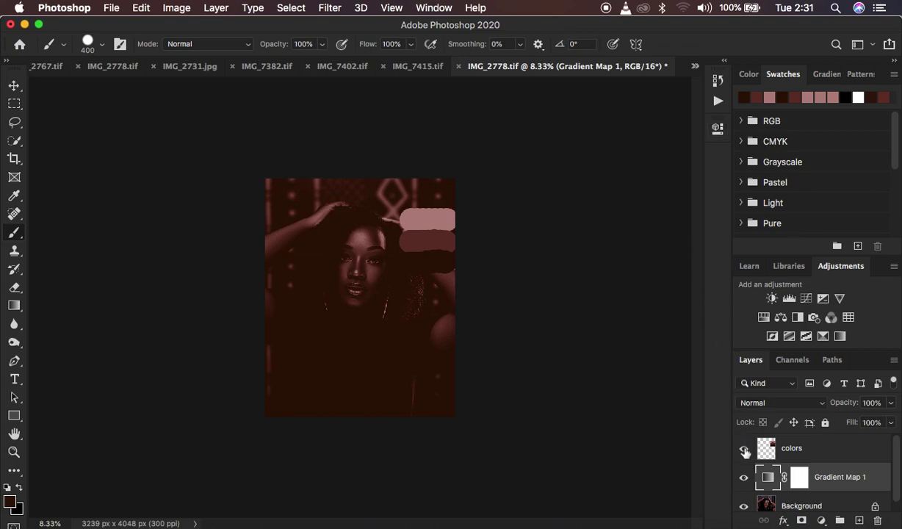
pyautogui.click(744, 449)
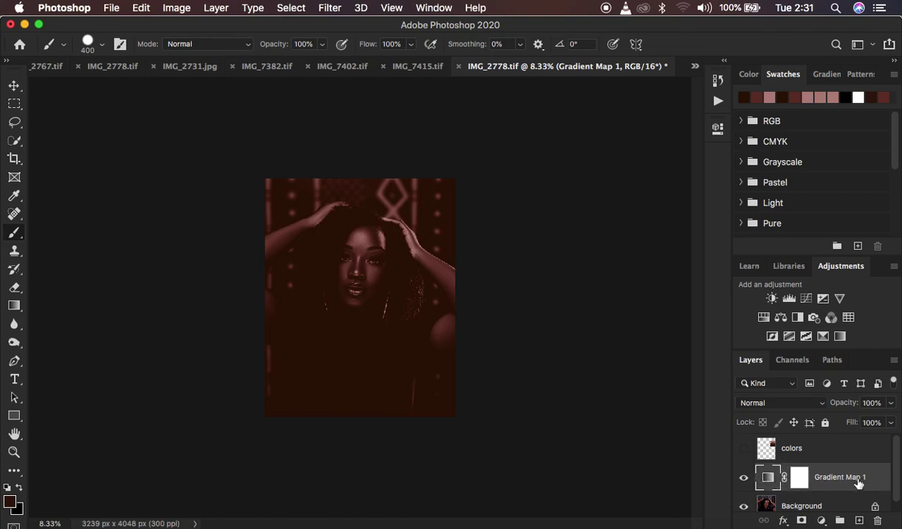
pyautogui.click(774, 404)
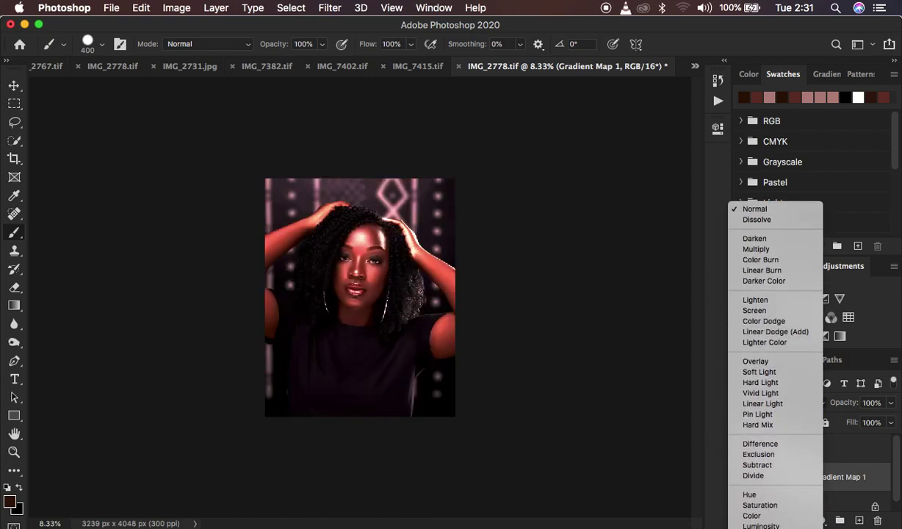
pyautogui.click(762, 519)
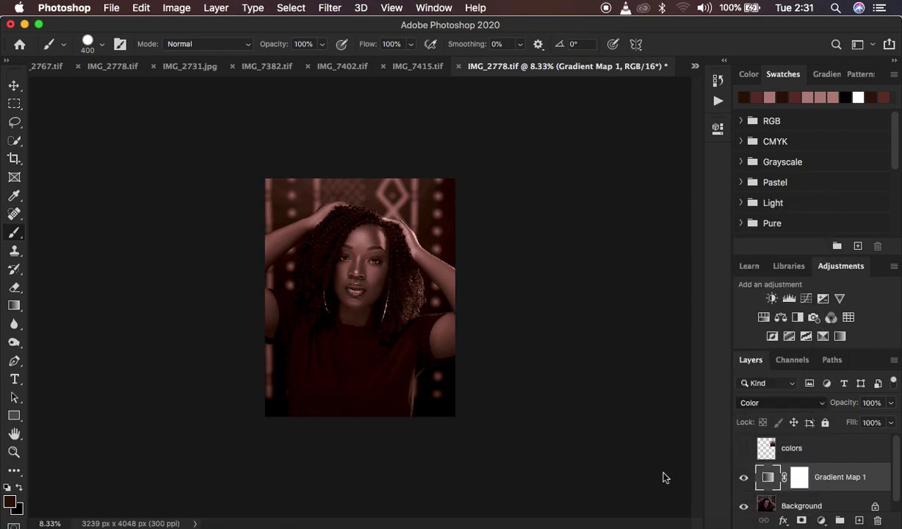
# Invert the Gradient Map layer's mask to black so the effect is hidden across the whole photo
pyautogui.press('super+equal')
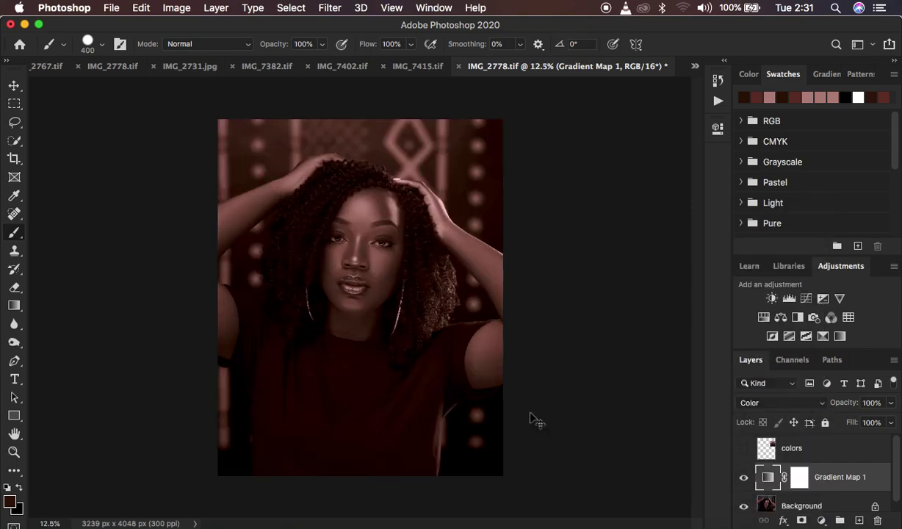
pyautogui.press('super+minus')
pyautogui.press('super+equal')
pyautogui.click(798, 477)
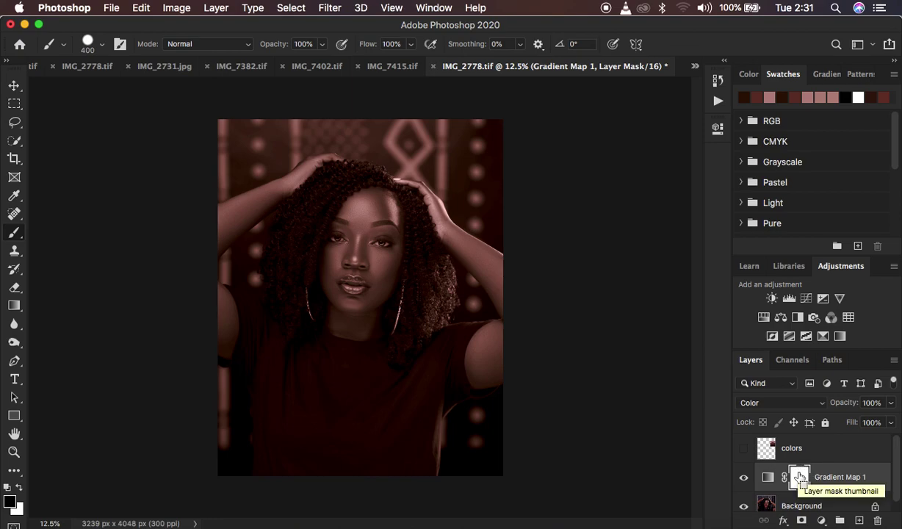
pyautogui.press('super+i')
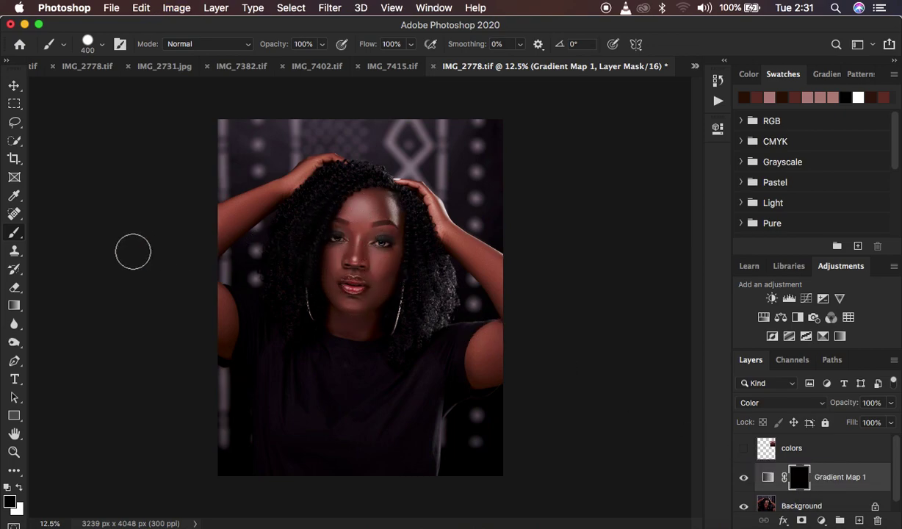
# Choose the Brush tool and lower its hardness to 0% for a soft 400 px brush
pyautogui.click(15, 234)
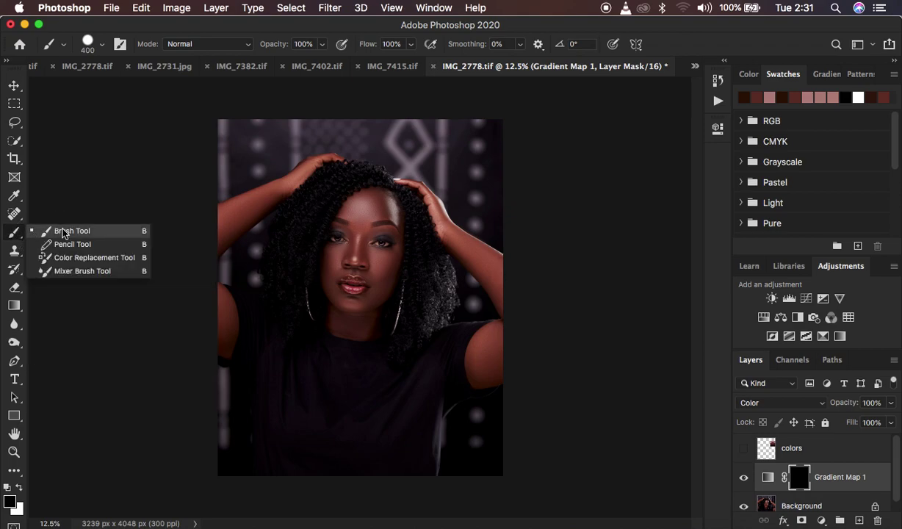
pyautogui.click(64, 232)
pyautogui.click(100, 46)
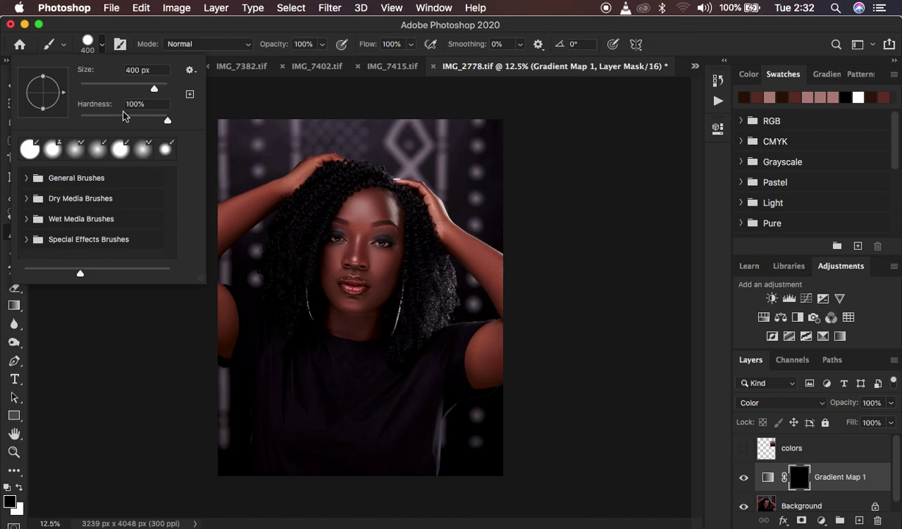
pyautogui.moveTo(168, 119); pyautogui.dragTo(55, 118)
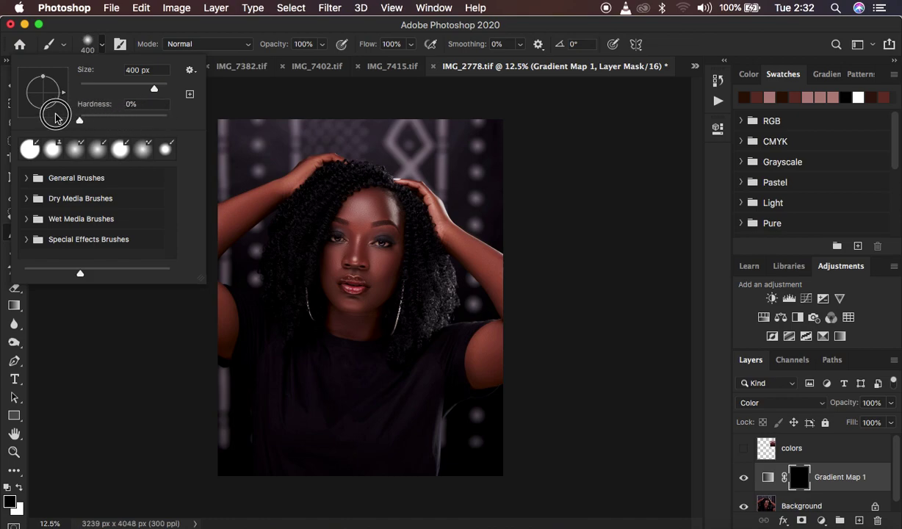
pyautogui.click(102, 48)
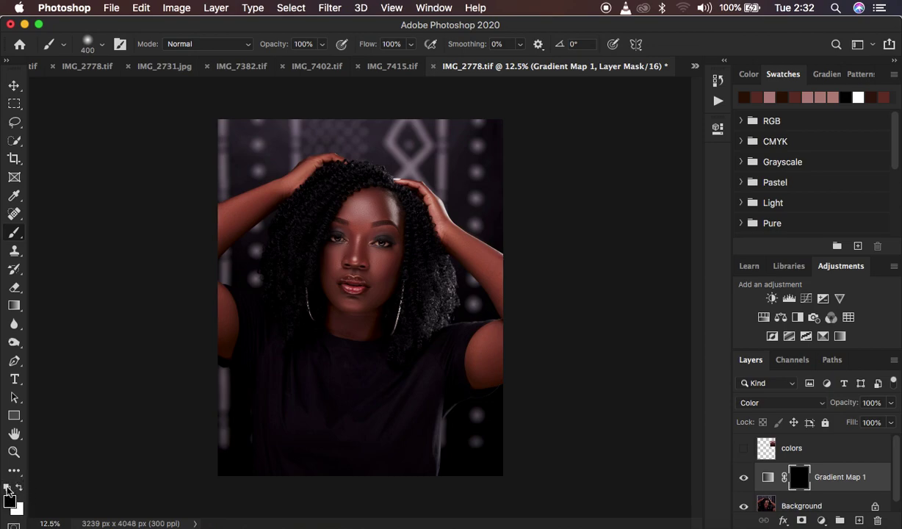
# Swap the foreground and background colors so that white is the foreground color for painting on the mask
pyautogui.press('x')
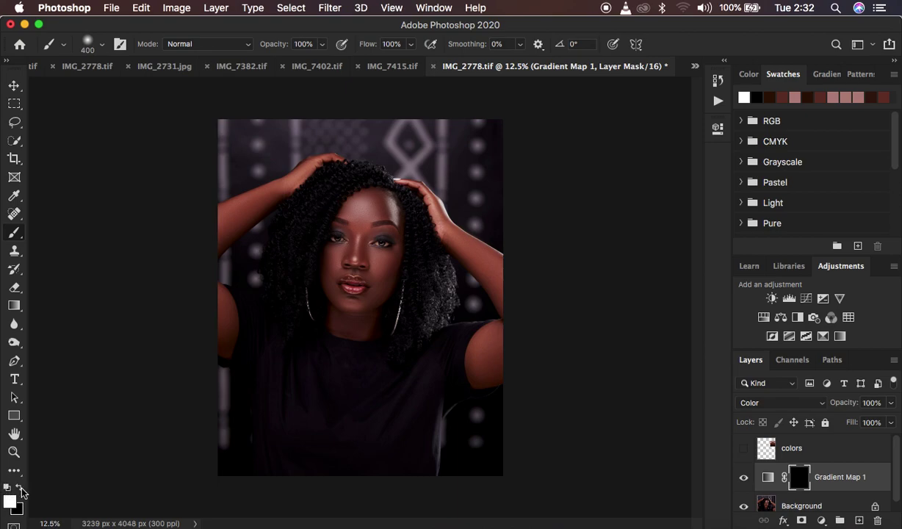
pyautogui.click(22, 489)
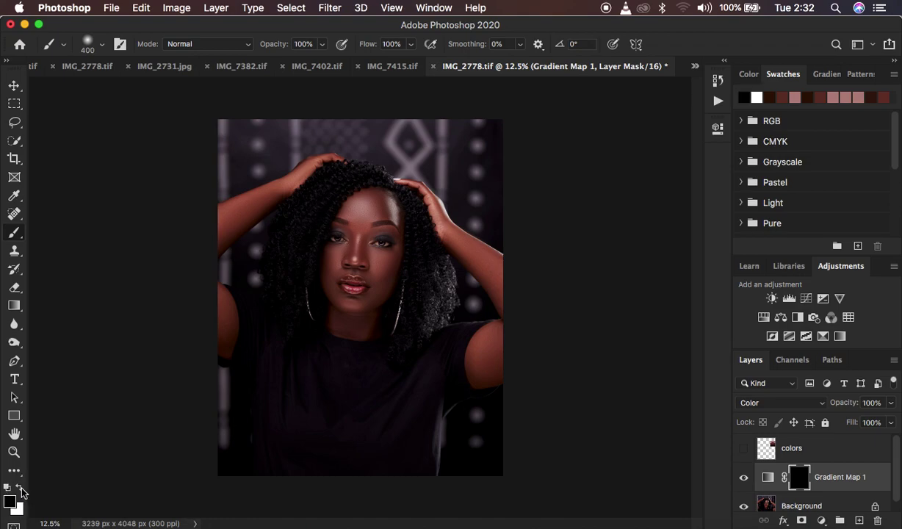
pyautogui.click(22, 489)
pyautogui.click(21, 489)
pyautogui.click(21, 489)
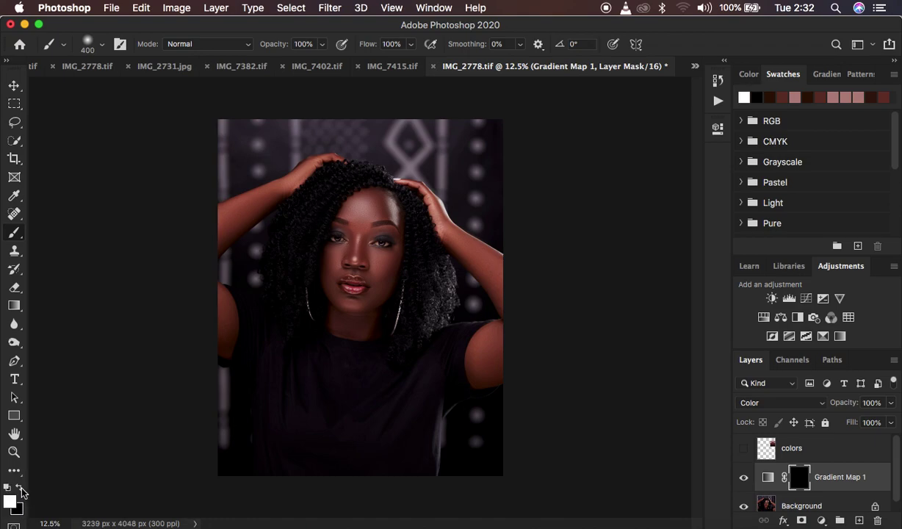
pyautogui.click(22, 489)
pyautogui.click(21, 489)
pyautogui.click(21, 489)
pyautogui.click(21, 489)
pyautogui.click(22, 489)
pyautogui.click(21, 489)
pyautogui.click(21, 489)
pyautogui.click(21, 489)
pyautogui.click(22, 489)
pyautogui.click(21, 489)
# Paint white on the Gradient Map mask over the face and neck at 250 px, and over the photo's left arm and shoulder at 150 px
pyautogui.press('super+plus')
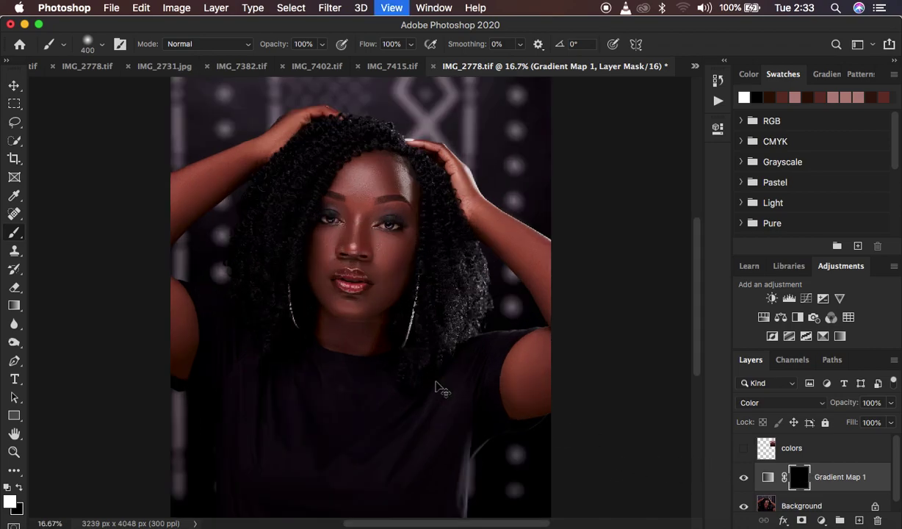
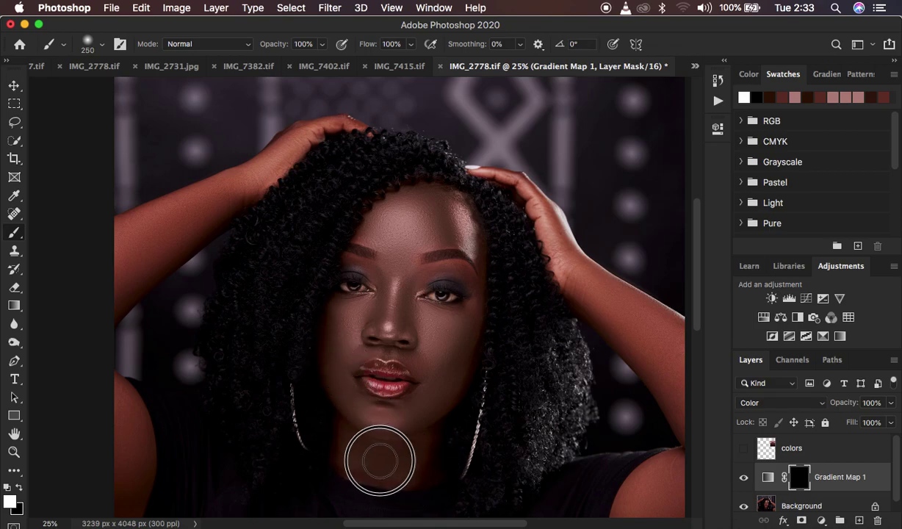
pyautogui.moveTo(387, 441)
pyautogui.mouseDown()
pyautogui.moveTo(346, 396)
pyautogui.moveTo(376, 414)
pyautogui.moveTo(422, 391)
pyautogui.moveTo(444, 354)
pyautogui.moveTo(412, 330)
pyautogui.moveTo(406, 290)
pyautogui.moveTo(430, 274)
pyautogui.moveTo(463, 286)
pyautogui.moveTo(464, 353)
pyautogui.moveTo(454, 373)
pyautogui.moveTo(423, 399)
pyautogui.moveTo(382, 407)
pyautogui.moveTo(349, 374)
pyautogui.moveTo(339, 329)
pyautogui.moveTo(331, 347)
pyautogui.moveTo(376, 315)
pyautogui.moveTo(379, 263)
pyautogui.moveTo(359, 250)
pyautogui.moveTo(403, 216)
pyautogui.moveTo(390, 231)
pyautogui.moveTo(415, 220)
pyautogui.moveTo(461, 251)
pyautogui.moveTo(433, 257)
pyautogui.moveTo(477, 250)
pyautogui.moveTo(479, 279)
pyautogui.moveTo(467, 227)
pyautogui.moveTo(414, 196)
pyautogui.moveTo(460, 210)
pyautogui.moveTo(453, 203)
pyautogui.moveTo(482, 277)
pyautogui.moveTo(482, 339)
pyautogui.moveTo(449, 403)
pyautogui.moveTo(422, 429)
pyautogui.moveTo(381, 436)
pyautogui.moveTo(376, 464)
pyautogui.moveTo(425, 461)
pyautogui.moveTo(412, 444)
pyautogui.moveTo(389, 444)
pyautogui.moveTo(344, 400)
pyautogui.moveTo(350, 341)
pyautogui.moveTo(429, 336)
pyautogui.moveTo(374, 321)
pyautogui.moveTo(352, 259)
pyautogui.moveTo(340, 307)
pyautogui.moveTo(350, 332)
pyautogui.moveTo(382, 268)
pyautogui.moveTo(428, 265)
pyautogui.moveTo(471, 282)
pyautogui.moveTo(432, 313)
pyautogui.moveTo(451, 248)
pyautogui.moveTo(450, 210)
pyautogui.moveTo(459, 271)
pyautogui.moveTo(456, 284)
pyautogui.moveTo(432, 223)
pyautogui.moveTo(417, 212)
pyautogui.moveTo(438, 195)
pyautogui.moveTo(465, 217)
pyautogui.moveTo(475, 280)
pyautogui.mouseUp()
pyautogui.scroll(-5, 260, 369)
pyautogui.hscroll(-4, 260, 369)
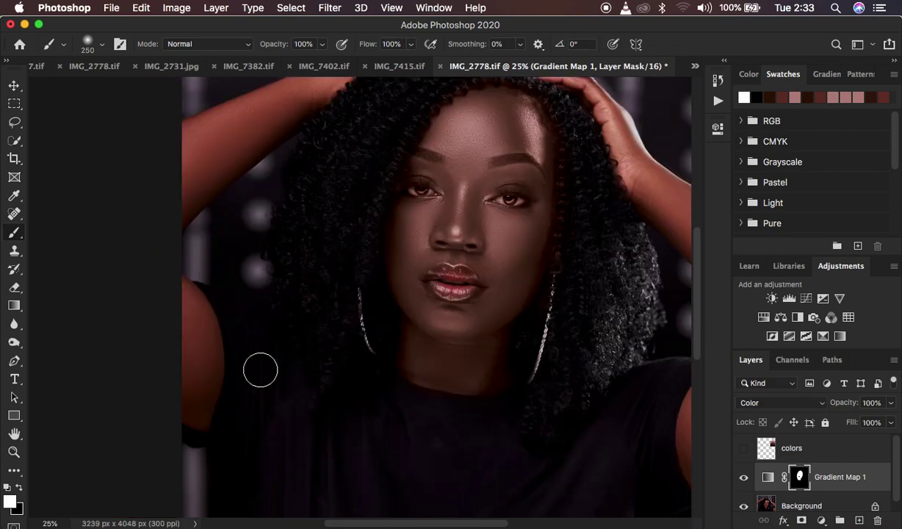
pyautogui.moveTo(202, 333)
pyautogui.mouseDown()
pyautogui.moveTo(175, 294)
pyautogui.moveTo(197, 316)
pyautogui.moveTo(195, 419)
pyautogui.moveTo(202, 350)
pyautogui.moveTo(177, 302)
pyautogui.moveTo(191, 308)
pyautogui.moveTo(181, 378)
pyautogui.moveTo(177, 365)
pyautogui.moveTo(170, 375)
pyautogui.mouseUp()
pyautogui.scroll(5, 243, 303)
pyautogui.moveTo(187, 274)
pyautogui.mouseDown()
pyautogui.moveTo(222, 244)
pyautogui.moveTo(177, 252)
pyautogui.moveTo(276, 195)
pyautogui.moveTo(245, 213)
pyautogui.moveTo(189, 282)
pyautogui.moveTo(342, 155)
pyautogui.moveTo(339, 163)
pyautogui.moveTo(402, 129)
pyautogui.mouseUp()
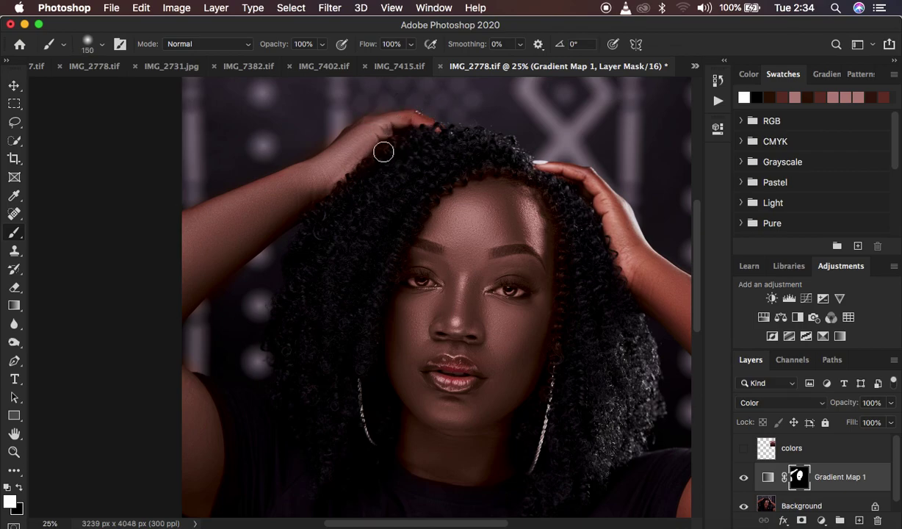
pyautogui.moveTo(376, 124)
pyautogui.mouseDown()
pyautogui.moveTo(413, 120)
pyautogui.moveTo(356, 139)
pyautogui.moveTo(280, 205)
pyautogui.moveTo(292, 211)
pyautogui.moveTo(305, 199)
pyautogui.moveTo(211, 243)
pyautogui.moveTo(212, 218)
pyautogui.moveTo(185, 227)
pyautogui.moveTo(218, 205)
pyautogui.moveTo(167, 242)
pyautogui.mouseUp()
# Paint white on the mask over the hand, forearm and upper arm on the photo's right side
pyautogui.hscroll(5, 429, 253)
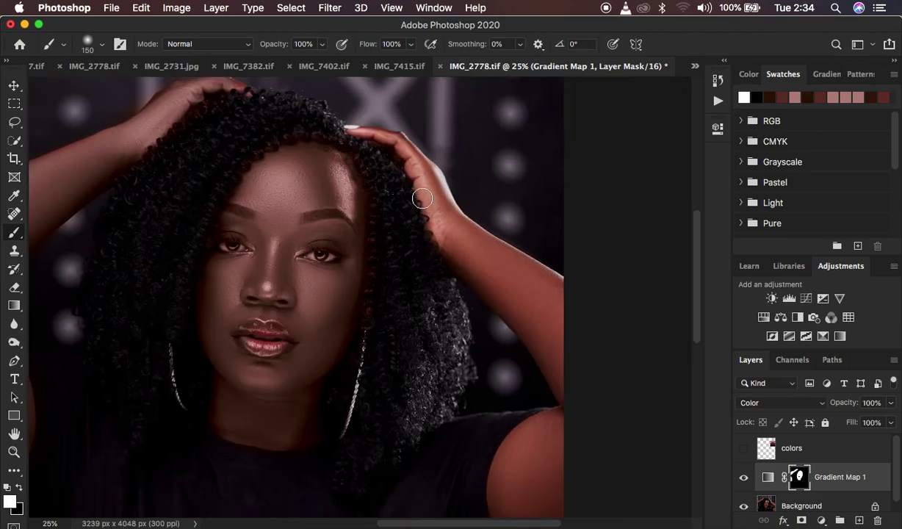
pyautogui.moveTo(362, 137)
pyautogui.mouseDown()
pyautogui.moveTo(391, 141)
pyautogui.moveTo(431, 176)
pyautogui.moveTo(401, 144)
pyautogui.moveTo(461, 251)
pyautogui.moveTo(555, 307)
pyautogui.moveTo(486, 272)
pyautogui.moveTo(531, 320)
pyautogui.moveTo(577, 397)
pyautogui.moveTo(568, 385)
pyautogui.moveTo(573, 418)
pyautogui.moveTo(509, 475)
pyautogui.moveTo(538, 489)
pyautogui.mouseUp()
pyautogui.scroll(-5, 575, 418)
pyautogui.moveTo(560, 414)
pyautogui.mouseDown()
pyautogui.moveTo(507, 363)
pyautogui.moveTo(489, 380)
pyautogui.moveTo(485, 364)
pyautogui.moveTo(504, 405)
pyautogui.moveTo(526, 384)
pyautogui.moveTo(489, 386)
pyautogui.moveTo(482, 401)
pyautogui.moveTo(536, 392)
pyautogui.moveTo(503, 404)
pyautogui.moveTo(485, 382)
pyautogui.moveTo(539, 401)
pyautogui.moveTo(522, 367)
pyautogui.moveTo(565, 282)
pyautogui.mouseUp()
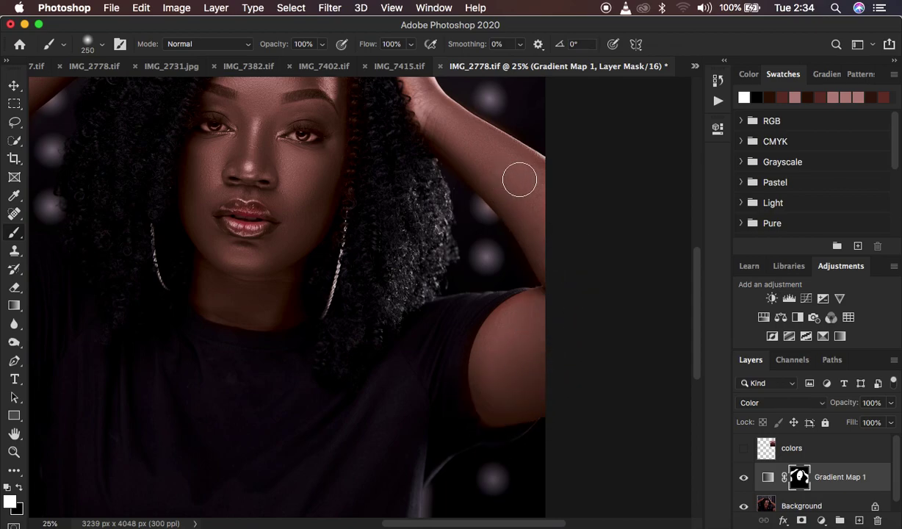
# Paint black on the mask with a 125 px brush to remove spill from the background, hair and shirt around the skin
pyautogui.scroll(5, 519, 180)
pyautogui.hscroll(-4, 519, 180)
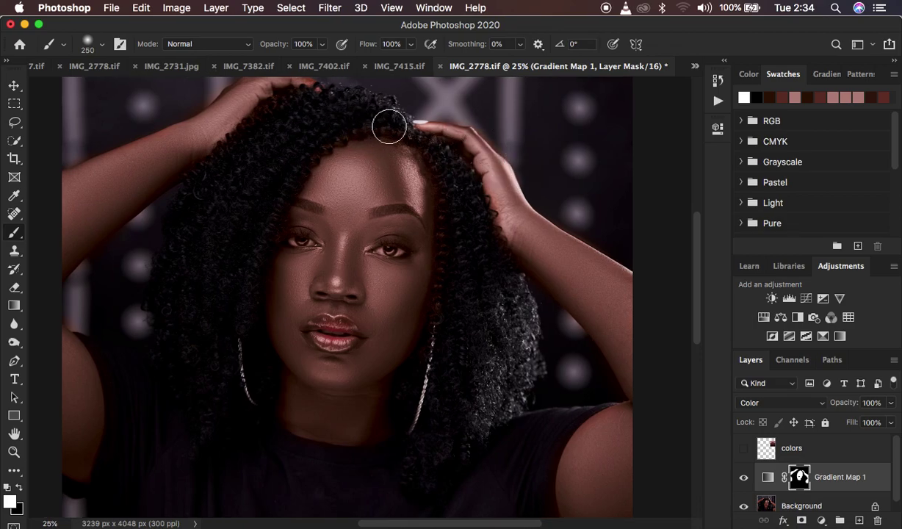
pyautogui.scroll(3, 388, 127)
pyautogui.hscroll(-3, 388, 127)
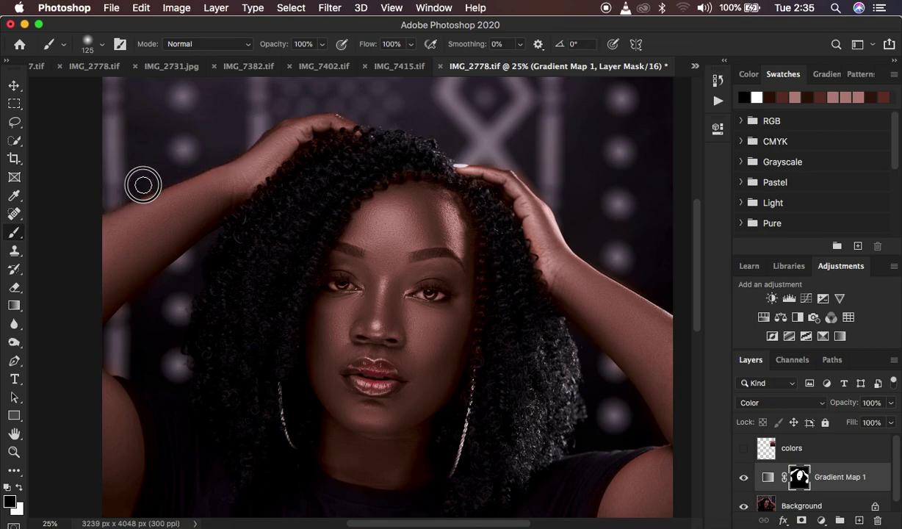
pyautogui.moveTo(155, 285)
pyautogui.mouseDown()
pyautogui.moveTo(114, 318)
pyautogui.moveTo(327, 144)
pyautogui.moveTo(460, 178)
pyautogui.moveTo(515, 249)
pyautogui.moveTo(535, 300)
pyautogui.moveTo(517, 276)
pyautogui.moveTo(481, 369)
pyautogui.moveTo(489, 253)
pyautogui.moveTo(487, 264)
pyautogui.moveTo(472, 201)
pyautogui.moveTo(446, 177)
pyautogui.moveTo(386, 173)
pyautogui.moveTo(354, 193)
pyautogui.moveTo(320, 242)
pyautogui.moveTo(279, 349)
pyautogui.moveTo(252, 389)
pyautogui.mouseUp()
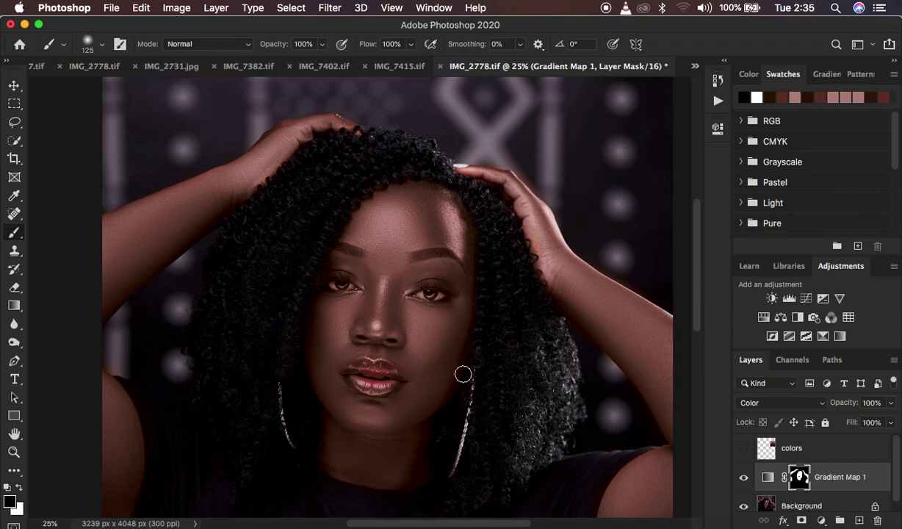
pyautogui.scroll(-5, 463, 375)
pyautogui.hscroll(3, 462, 374)
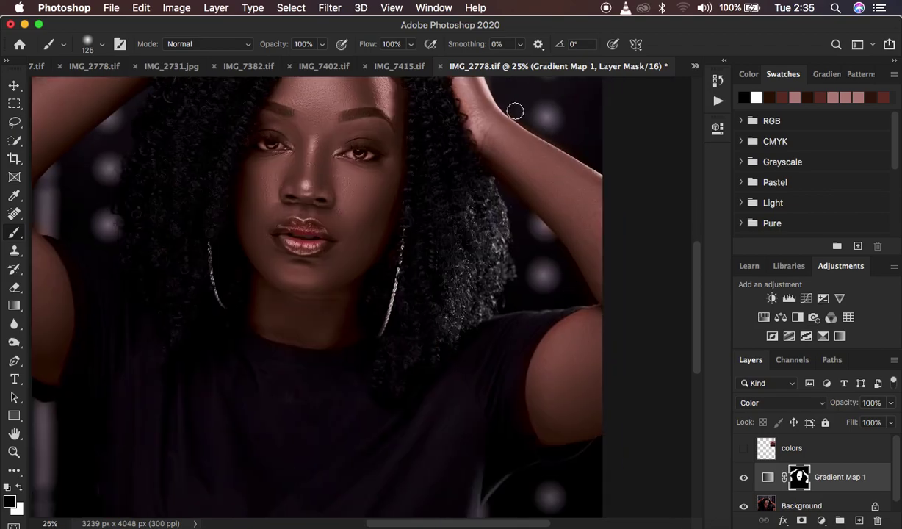
pyautogui.moveTo(531, 122); pyautogui.dragTo(605, 154)
pyautogui.moveTo(548, 289)
pyautogui.mouseDown()
pyautogui.moveTo(517, 264)
pyautogui.moveTo(524, 230)
pyautogui.moveTo(507, 207)
pyautogui.moveTo(543, 235)
pyautogui.moveTo(466, 165)
pyautogui.moveTo(453, 132)
pyautogui.moveTo(473, 168)
pyautogui.moveTo(450, 110)
pyautogui.moveTo(453, 137)
pyautogui.mouseUp()
# Paint black on the mask with a 70 px brush over the lips, eyes and eyeshadow to restore their original colors
pyautogui.press('super+plus')
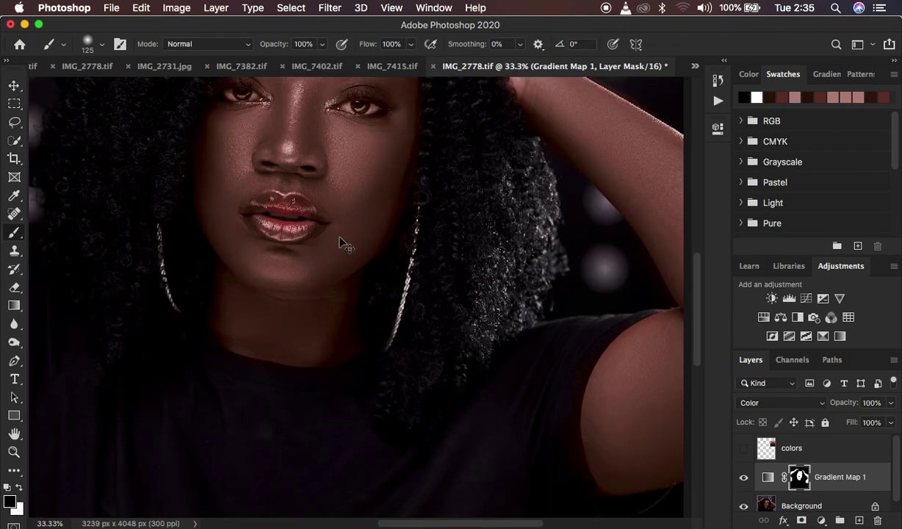
pyautogui.press('super+plus')
pyautogui.hscroll(-5, 340, 237)
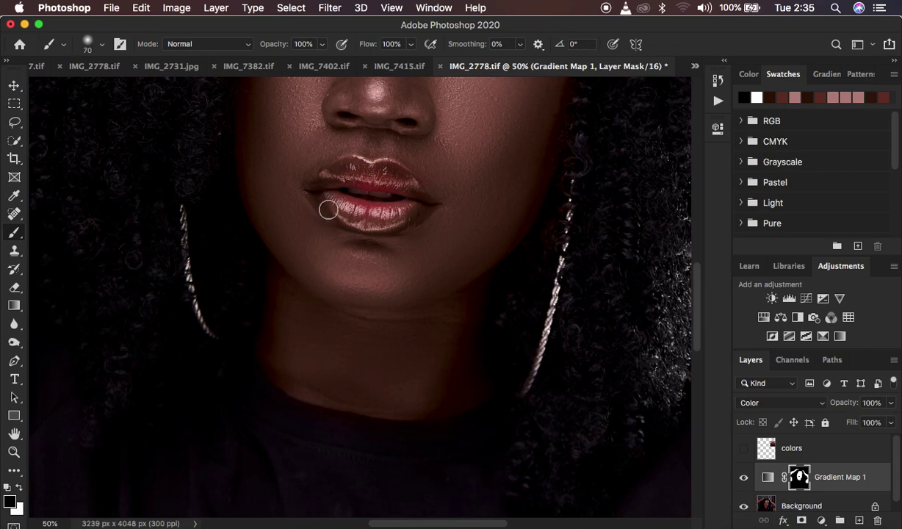
pyautogui.moveTo(315, 197)
pyautogui.mouseDown()
pyautogui.moveTo(350, 221)
pyautogui.moveTo(367, 217)
pyautogui.moveTo(321, 192)
pyautogui.moveTo(339, 178)
pyautogui.moveTo(324, 182)
pyautogui.moveTo(363, 173)
pyautogui.moveTo(346, 170)
pyautogui.moveTo(385, 174)
pyautogui.moveTo(415, 194)
pyautogui.moveTo(391, 221)
pyautogui.moveTo(401, 224)
pyautogui.moveTo(351, 218)
pyautogui.moveTo(317, 190)
pyautogui.moveTo(337, 178)
pyautogui.moveTo(346, 187)
pyautogui.moveTo(336, 176)
pyautogui.moveTo(357, 168)
pyautogui.moveTo(384, 182)
pyautogui.moveTo(380, 176)
pyautogui.moveTo(403, 177)
pyautogui.moveTo(421, 205)
pyautogui.moveTo(386, 222)
pyautogui.moveTo(342, 213)
pyautogui.moveTo(321, 195)
pyautogui.moveTo(334, 179)
pyautogui.moveTo(349, 200)
pyautogui.mouseUp()
pyautogui.scroll(5, 479, 184)
pyautogui.moveTo(346, 262)
pyautogui.mouseDown()
pyautogui.moveTo(329, 241)
pyautogui.moveTo(356, 258)
pyautogui.moveTo(322, 246)
pyautogui.moveTo(333, 231)
pyautogui.moveTo(359, 235)
pyautogui.moveTo(320, 230)
pyautogui.moveTo(348, 227)
pyautogui.moveTo(366, 244)
pyautogui.moveTo(343, 235)
pyautogui.moveTo(354, 232)
pyautogui.moveTo(379, 261)
pyautogui.moveTo(337, 264)
pyautogui.moveTo(355, 251)
pyautogui.moveTo(325, 223)
pyautogui.moveTo(363, 239)
pyautogui.moveTo(370, 257)
pyautogui.moveTo(334, 269)
pyautogui.mouseUp()
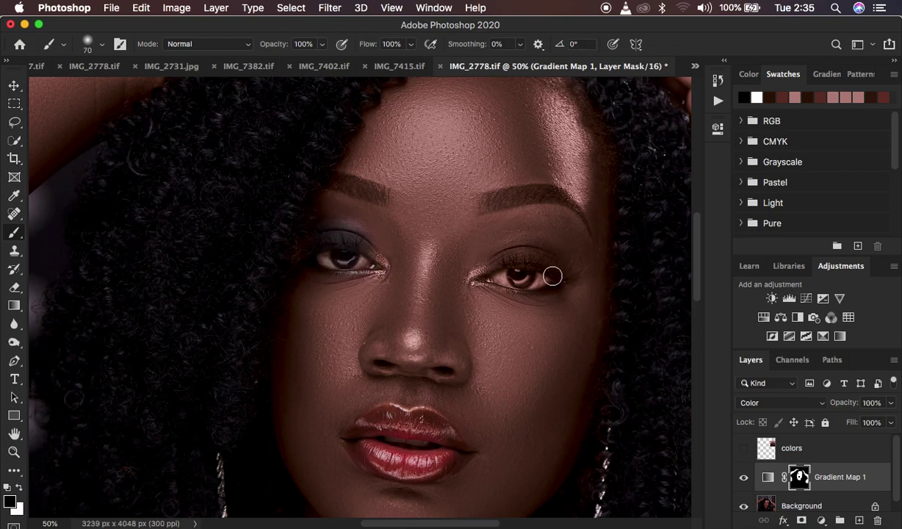
pyautogui.moveTo(497, 277)
pyautogui.mouseDown()
pyautogui.moveTo(544, 282)
pyautogui.moveTo(519, 267)
pyautogui.moveTo(495, 277)
pyautogui.moveTo(518, 249)
pyautogui.moveTo(555, 262)
pyautogui.moveTo(522, 277)
pyautogui.moveTo(524, 260)
pyautogui.moveTo(482, 273)
pyautogui.moveTo(522, 247)
pyautogui.moveTo(554, 257)
pyautogui.moveTo(563, 280)
pyautogui.moveTo(523, 283)
pyautogui.moveTo(543, 248)
pyautogui.moveTo(503, 251)
pyautogui.moveTo(476, 278)
pyautogui.moveTo(484, 261)
pyautogui.moveTo(520, 240)
pyautogui.moveTo(546, 244)
pyautogui.moveTo(566, 276)
pyautogui.moveTo(538, 282)
pyautogui.moveTo(484, 273)
pyautogui.moveTo(555, 271)
pyautogui.mouseUp()
pyautogui.moveTo(359, 251)
pyautogui.mouseDown()
pyautogui.moveTo(330, 236)
pyautogui.moveTo(340, 224)
pyautogui.moveTo(319, 218)
pyautogui.moveTo(309, 241)
pyautogui.moveTo(329, 259)
pyautogui.moveTo(351, 262)
pyautogui.moveTo(329, 266)
pyautogui.moveTo(377, 262)
pyautogui.mouseUp()
# Try different opacities on the Gradient Map layer and reduce it to 66%
pyautogui.press('super+minus')
pyautogui.press('super+minus')
pyautogui.press('super+minus')
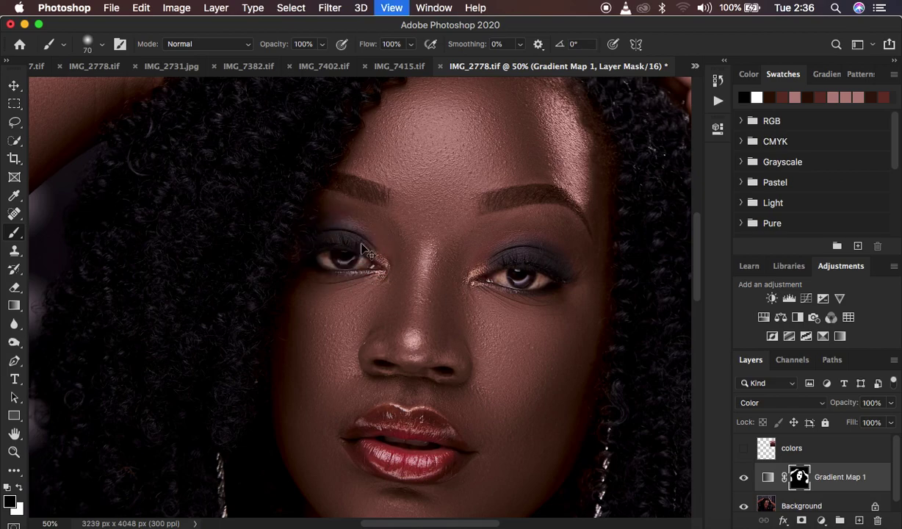
pyautogui.press('super+minus')
pyautogui.press('super+minus')
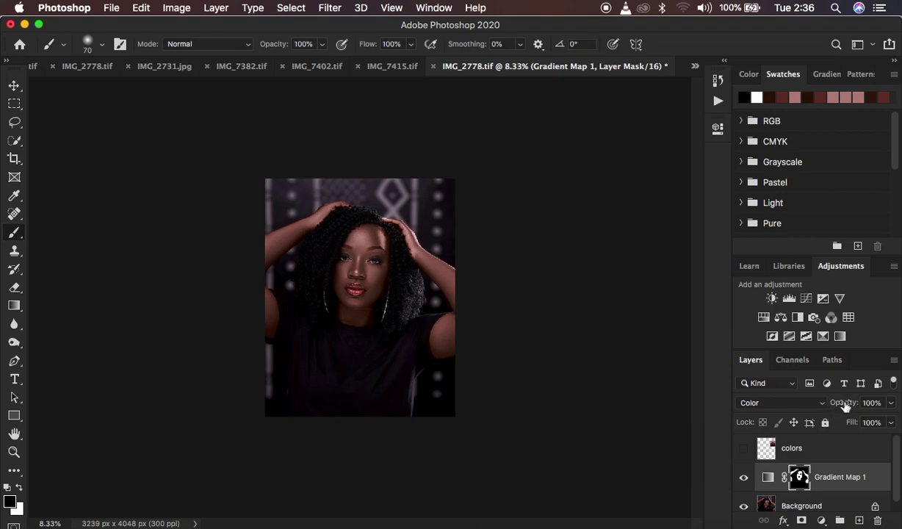
pyautogui.moveTo(844, 408); pyautogui.dragTo(811, 408)
pyautogui.moveTo(843, 406); pyautogui.dragTo(842, 404)
pyautogui.moveTo(843, 408); pyautogui.dragTo(831, 407)
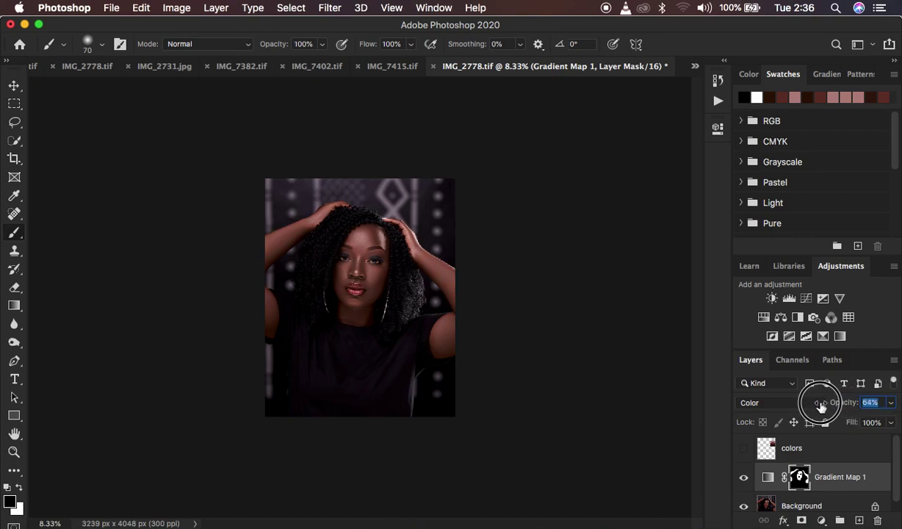
pyautogui.press('super+equal')
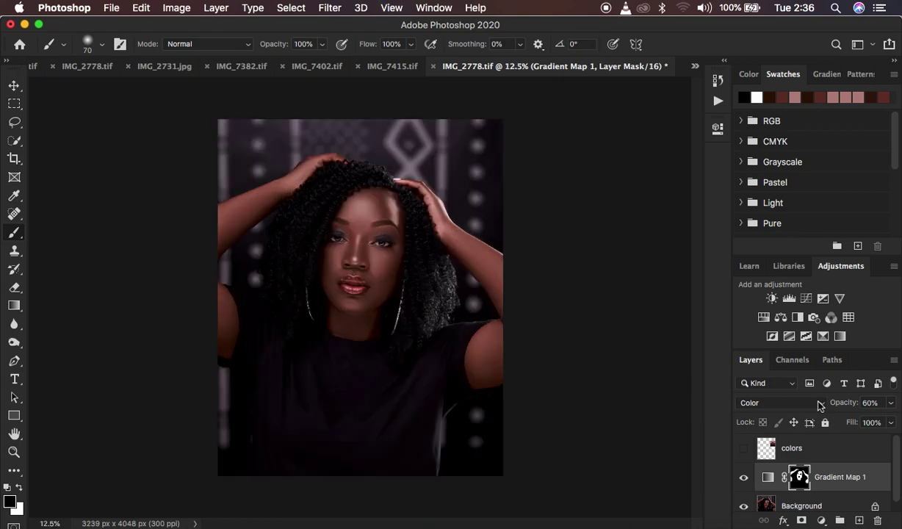
pyautogui.press('super+equal')
pyautogui.moveTo(837, 403); pyautogui.dragTo(893, 404)
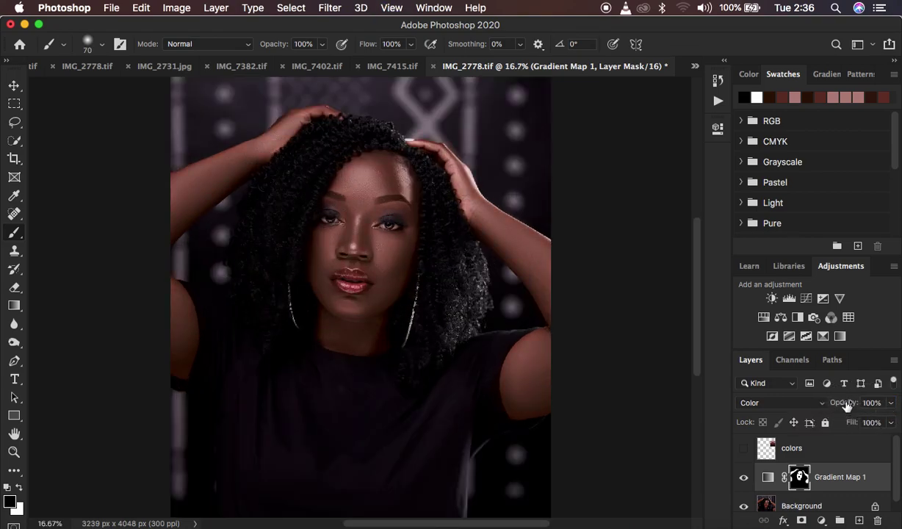
pyautogui.moveTo(844, 406); pyautogui.dragTo(832, 406)
# Hide and show the Gradient Map layer to compare the skin tone before and after
pyautogui.click(741, 478)
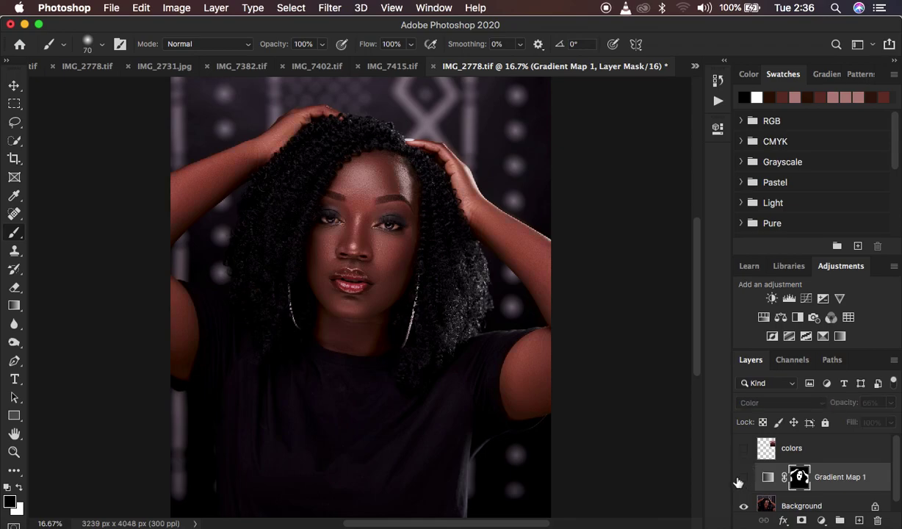
pyautogui.press('super+h')
pyautogui.press('super+plus')
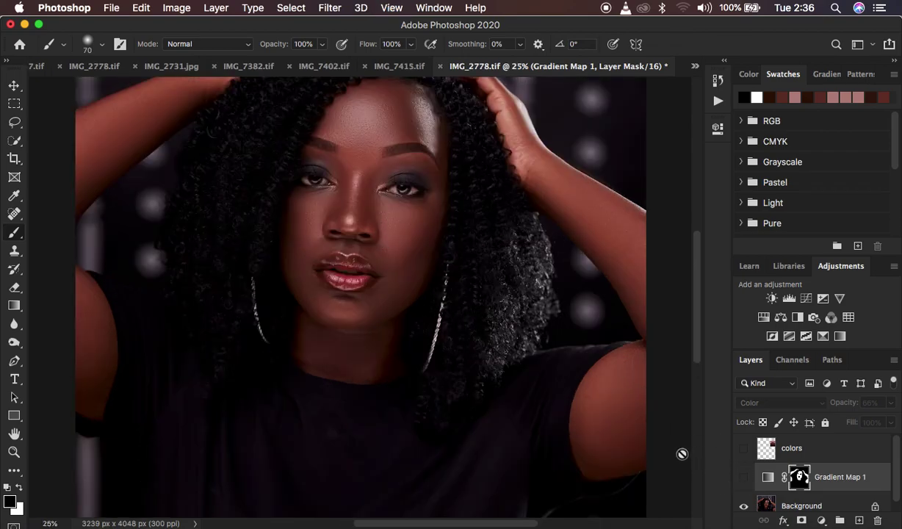
pyautogui.click(744, 478)
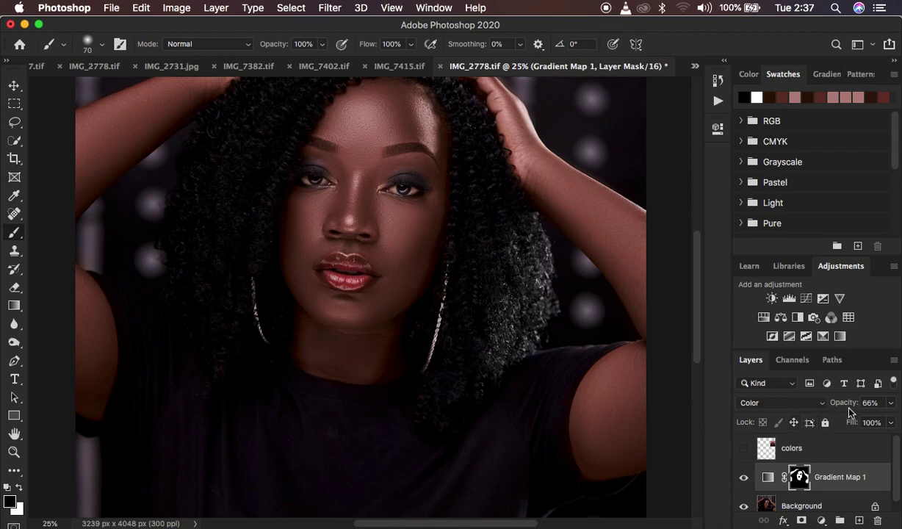
# Set the Gradient Map layer's opacity to 52%
pyautogui.moveTo(845, 407); pyautogui.dragTo(836, 406)
pyautogui.press('super+minus')
pyautogui.press('super+minus')
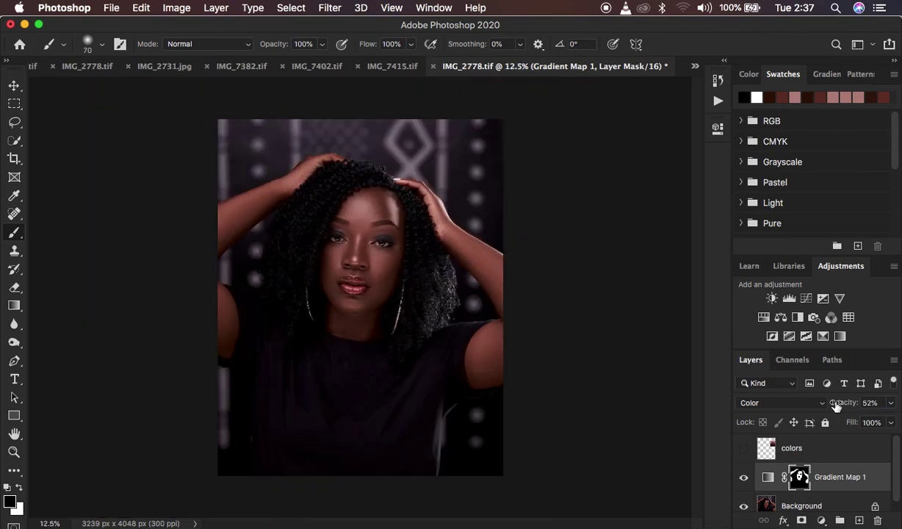
# Delete the hidden colors layer
pyautogui.press('super+minus')
pyautogui.press('super+plus')
pyautogui.click(812, 456)
pyautogui.press('Delete')
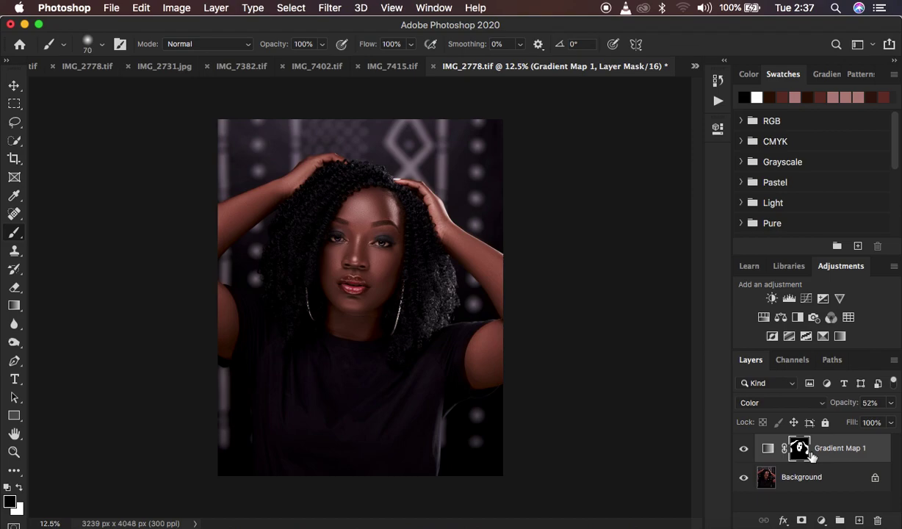